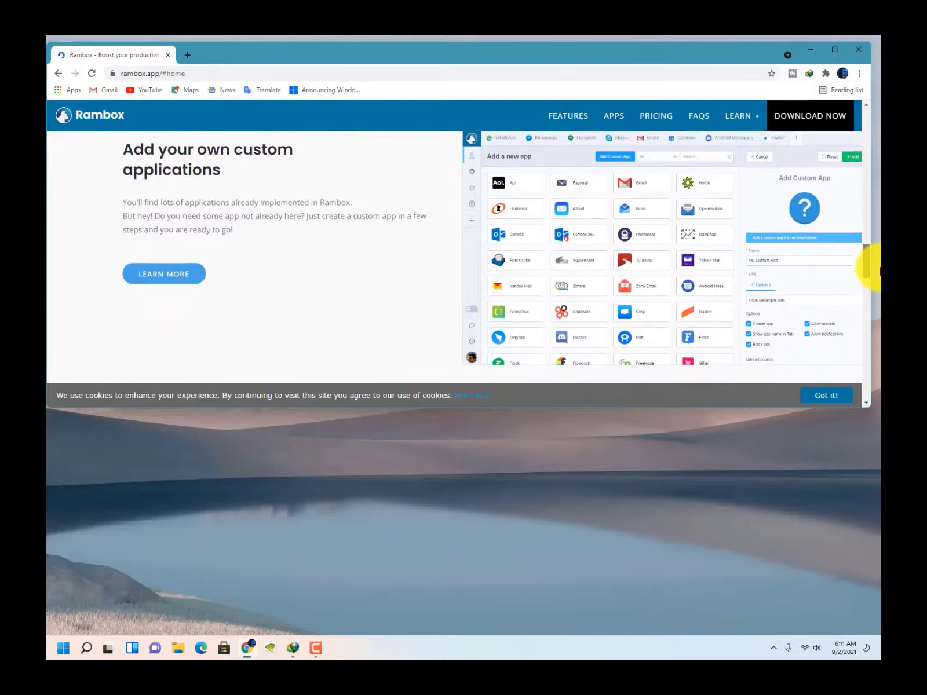
Step: Return to the top of the Rambox home page and follow the free download offer to the pricing plans
scroll(876, 261, up, 3)
drag(878, 256, 860, 126)
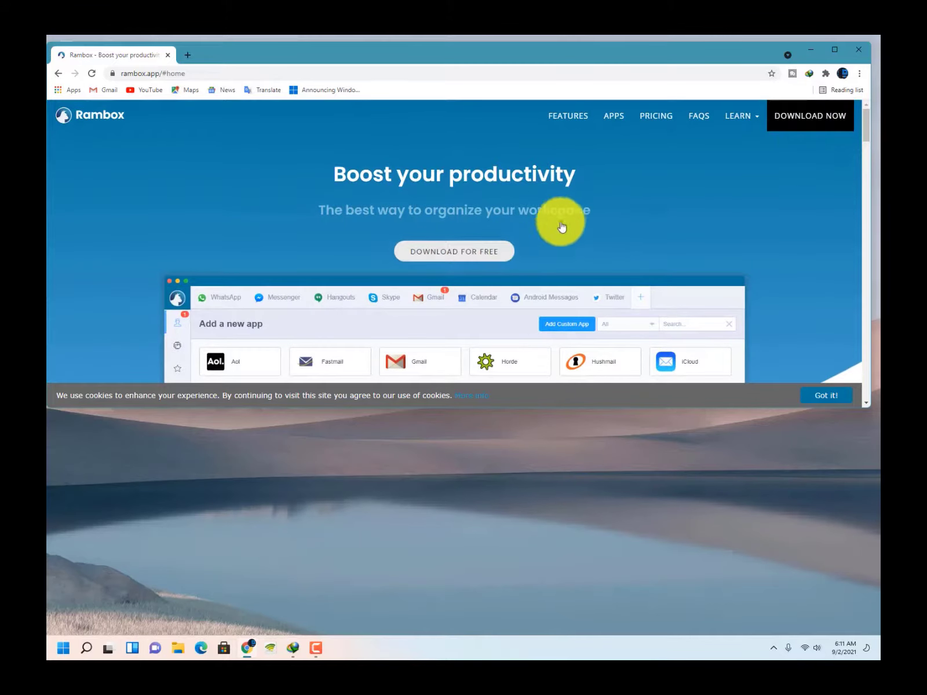
click(478, 253)
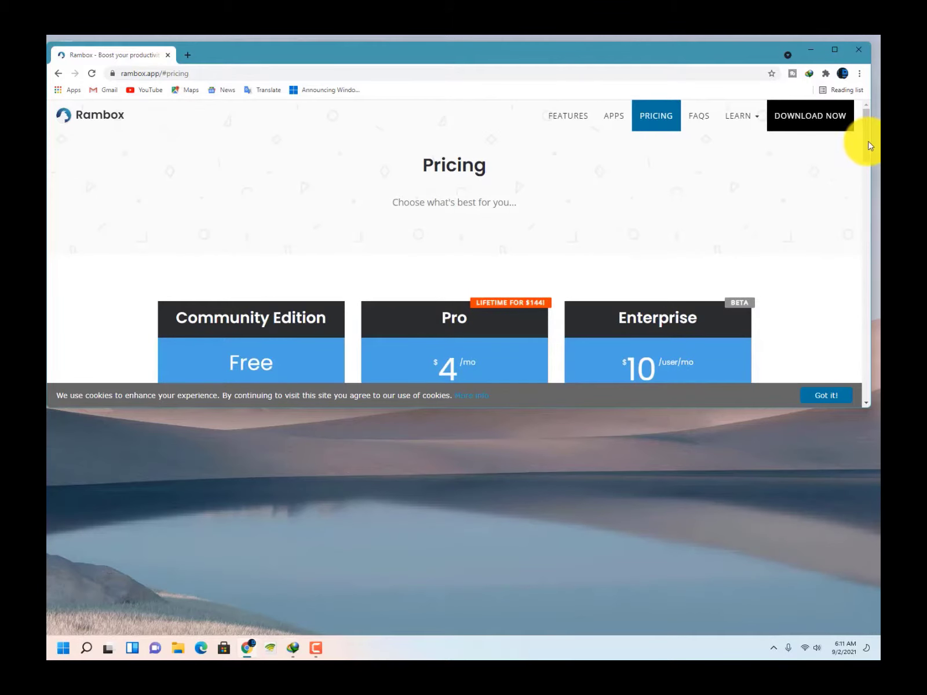
Step: Review the Community Edition, Pro and Enterprise plans and choose the free Community Edition for download
drag(867, 137, 868, 144)
scroll(869, 145, down, 1)
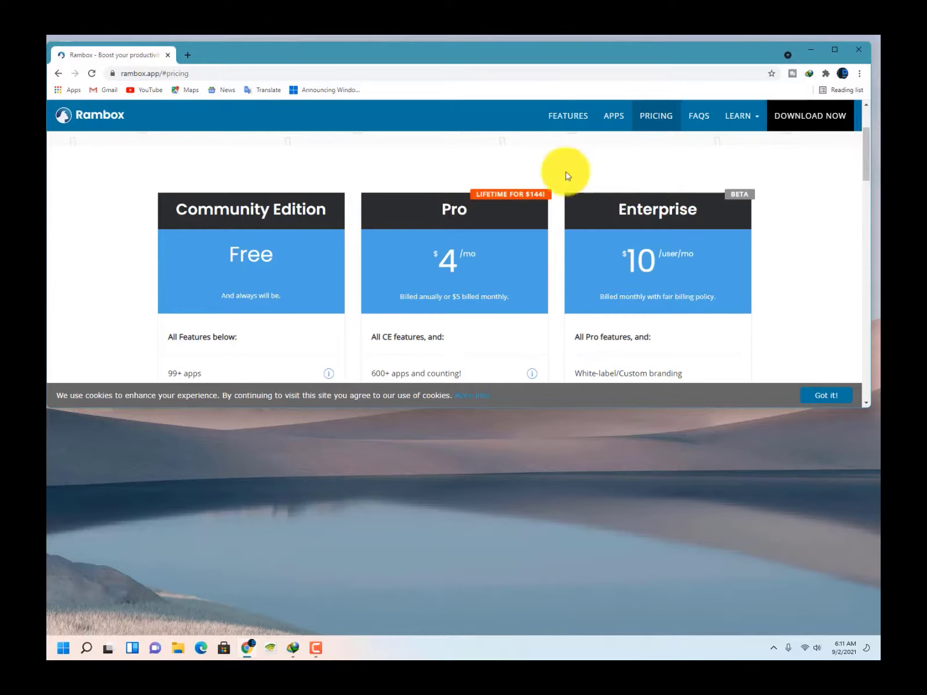
click(175, 209)
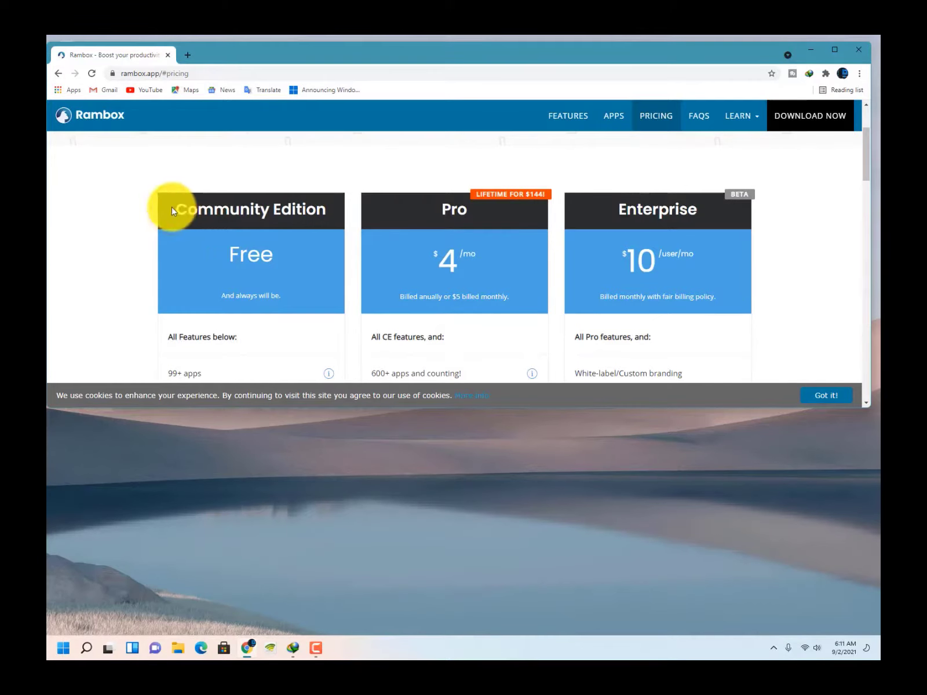
click(173, 207)
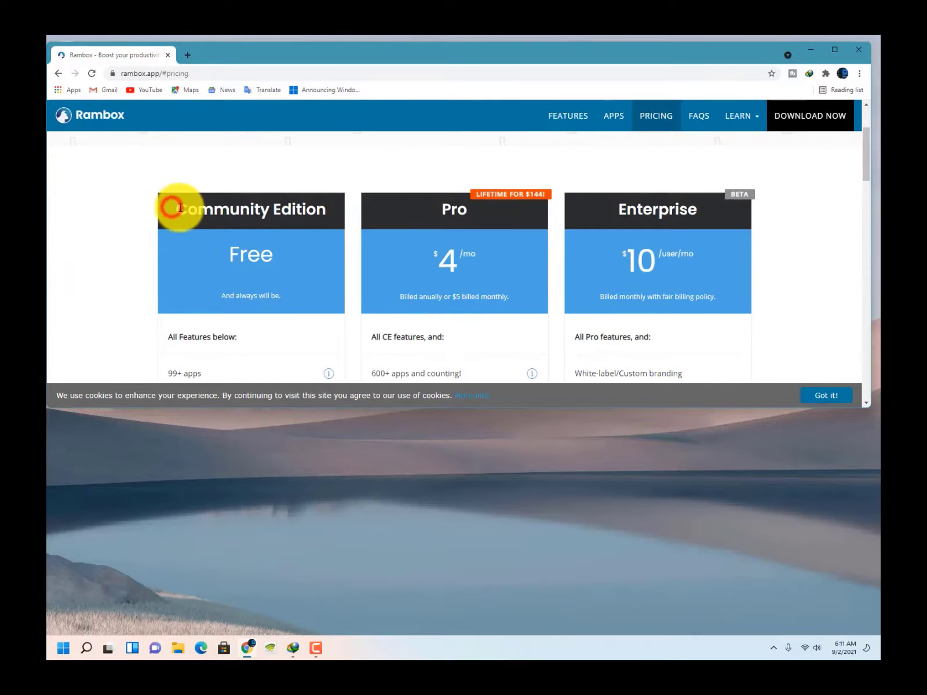
click(435, 206)
click(622, 212)
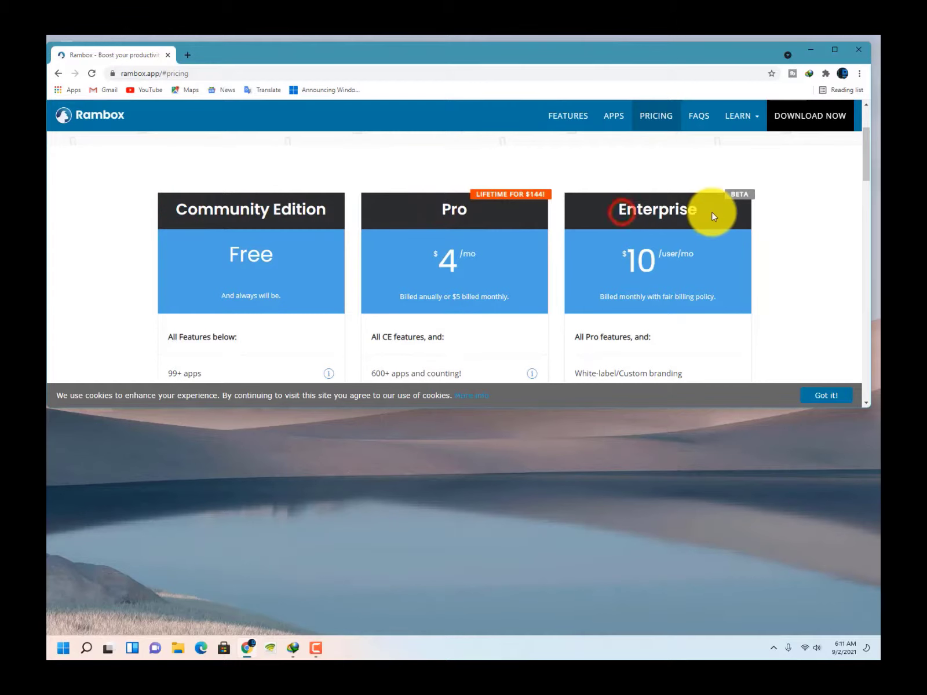
drag(864, 135, 867, 195)
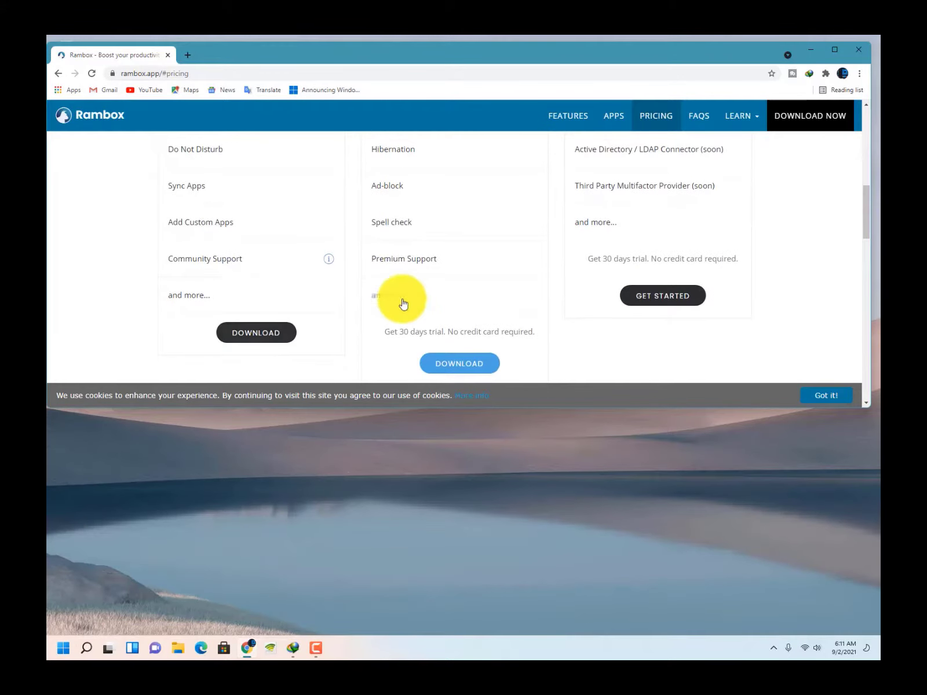
click(265, 333)
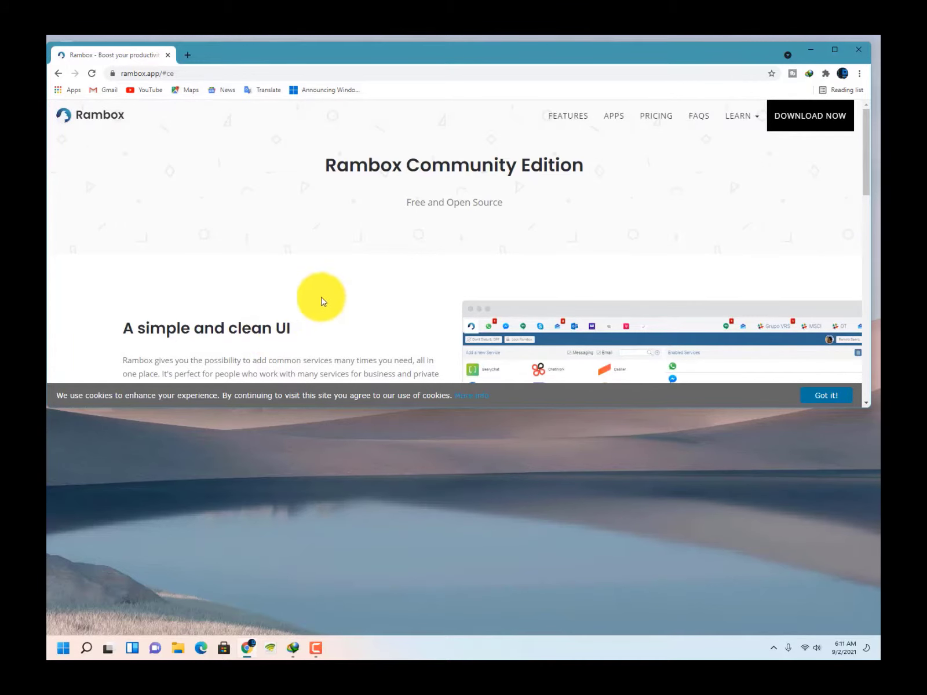
Step: Download the Rambox for Windows installer, Rambox-0.7.9-win_2.exe, and close the browser while it downloads
drag(866, 141, 877, 268)
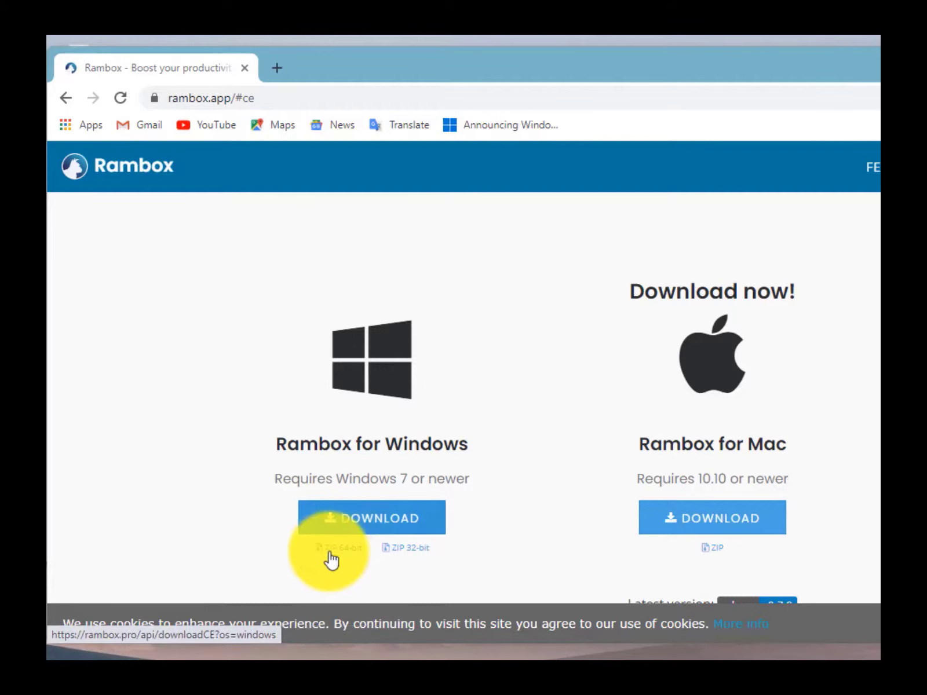
click(357, 527)
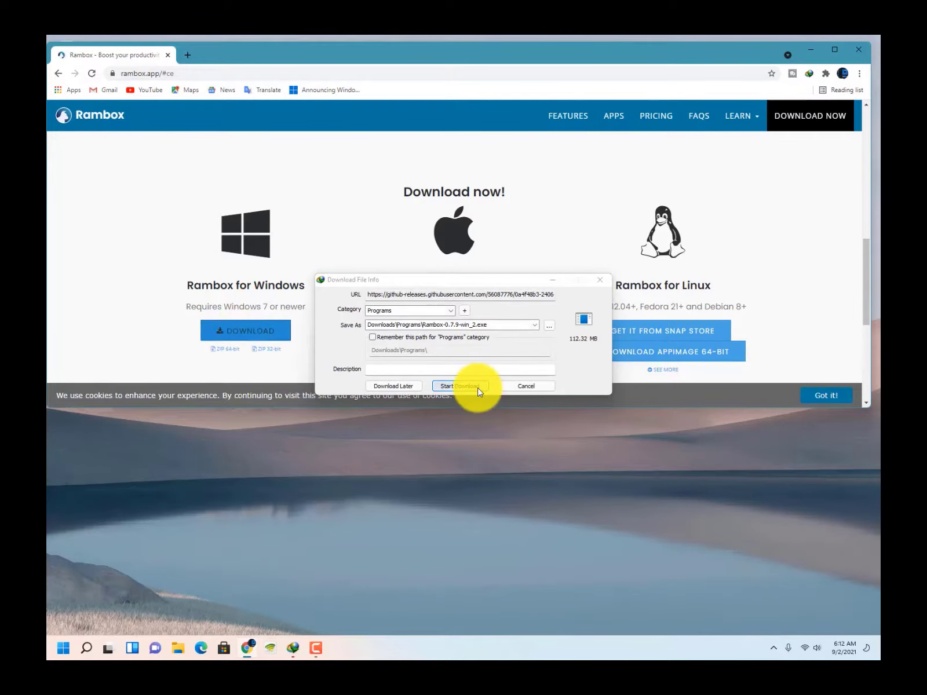
click(478, 387)
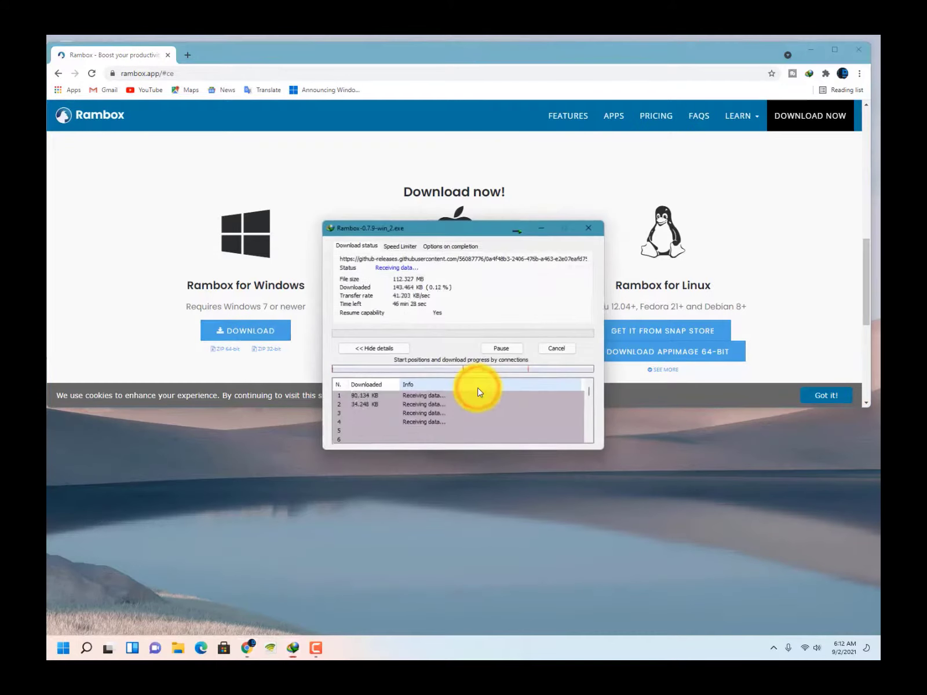
click(850, 55)
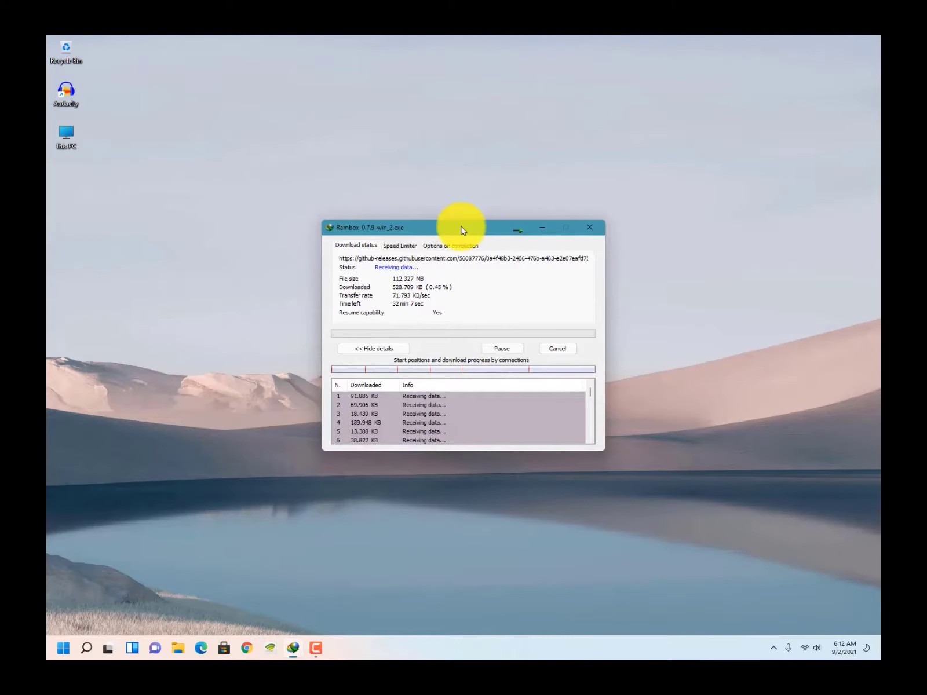
drag(460, 225, 567, 129)
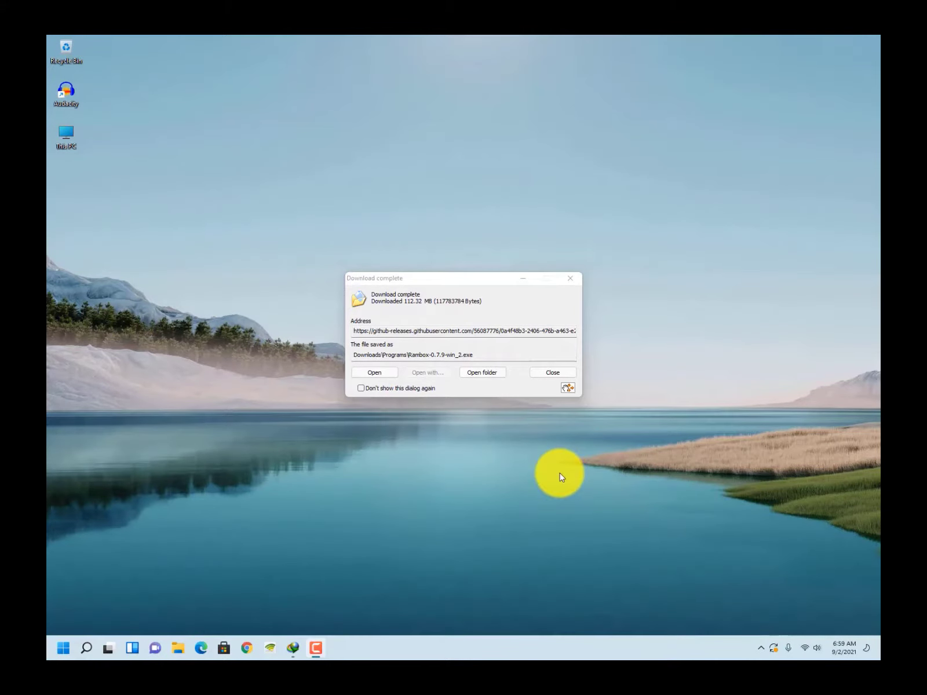
Step: Run the downloaded installer, install Rambox for anyone who uses this computer, and finish setup with Run Rambox enabled
click(382, 375)
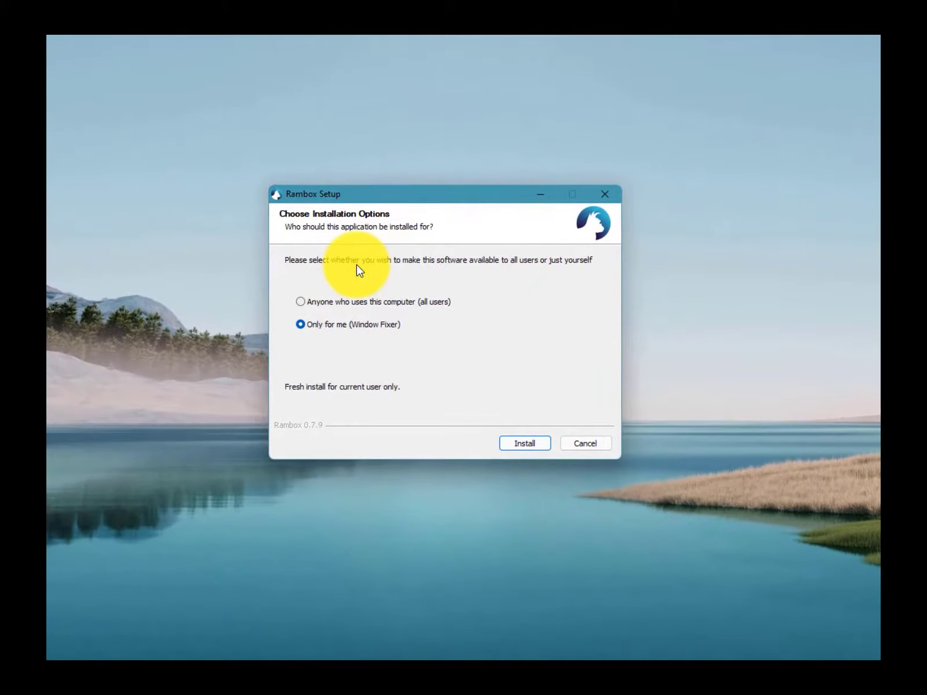
click(346, 301)
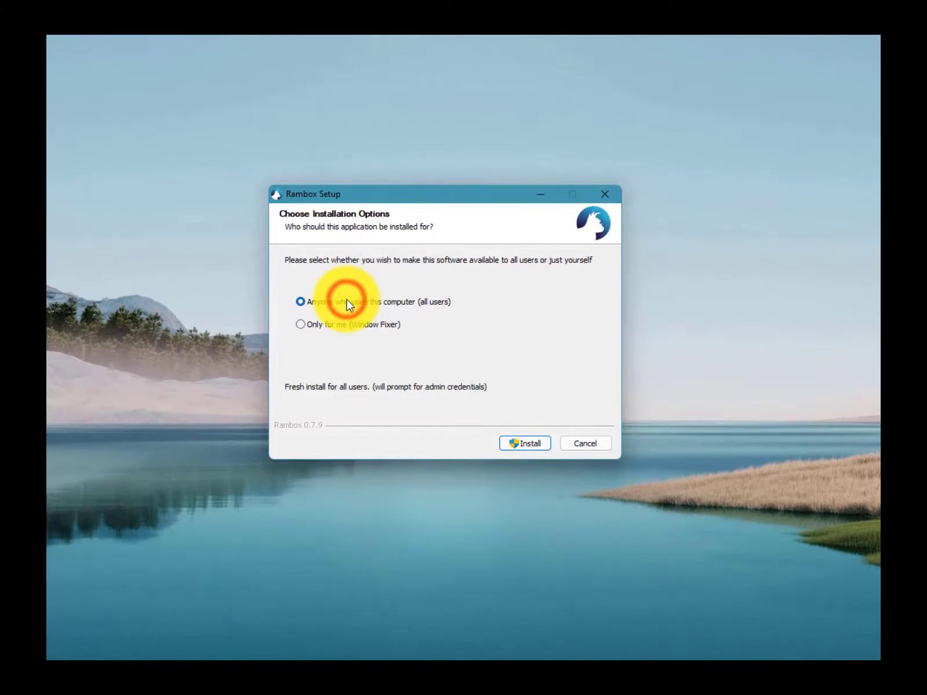
drag(478, 201, 567, 120)
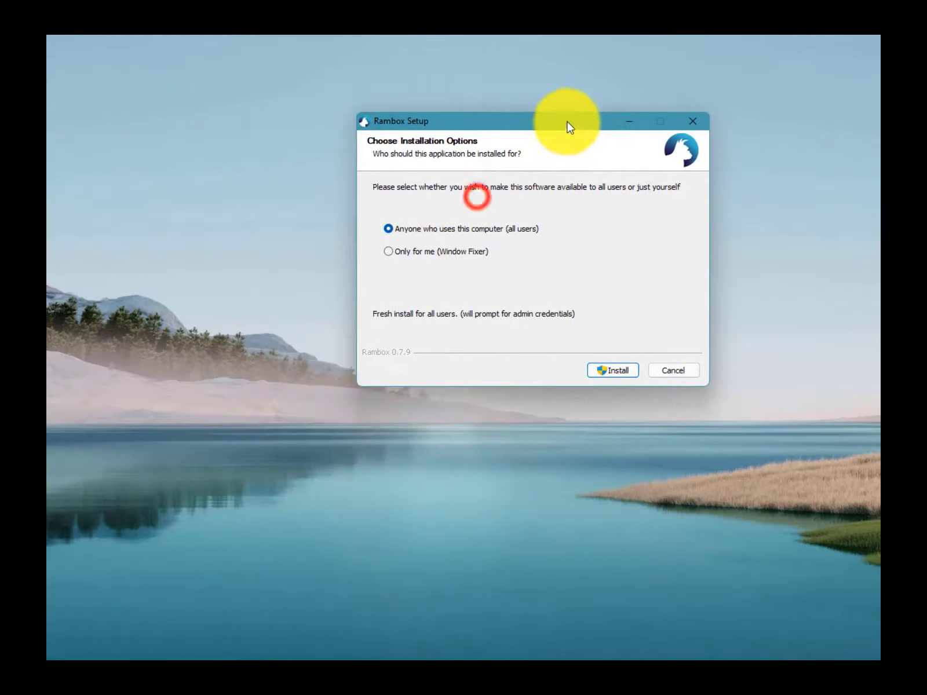
click(612, 371)
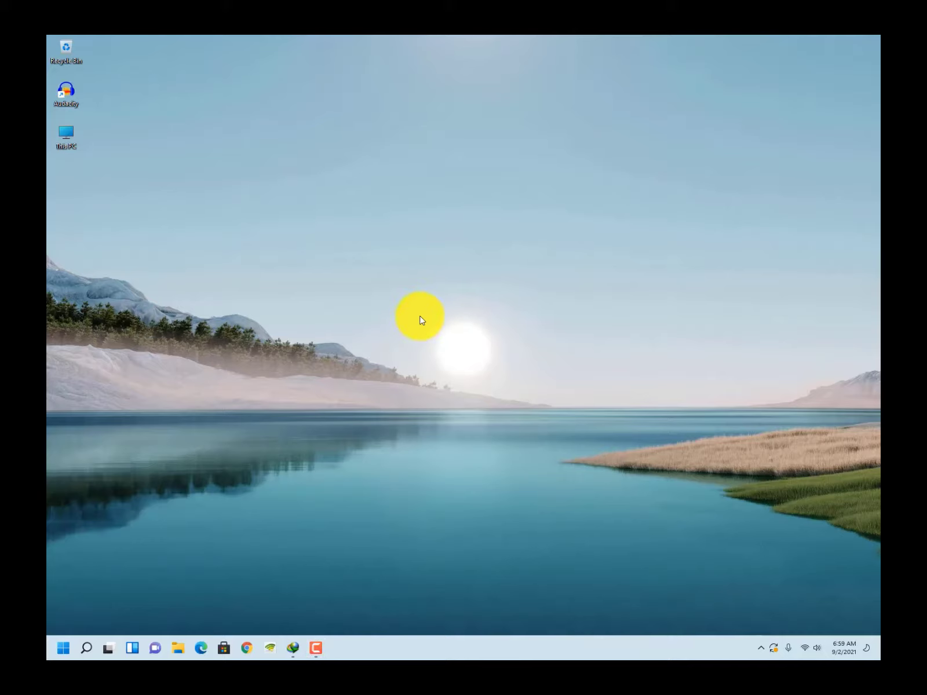
drag(451, 240, 487, 180)
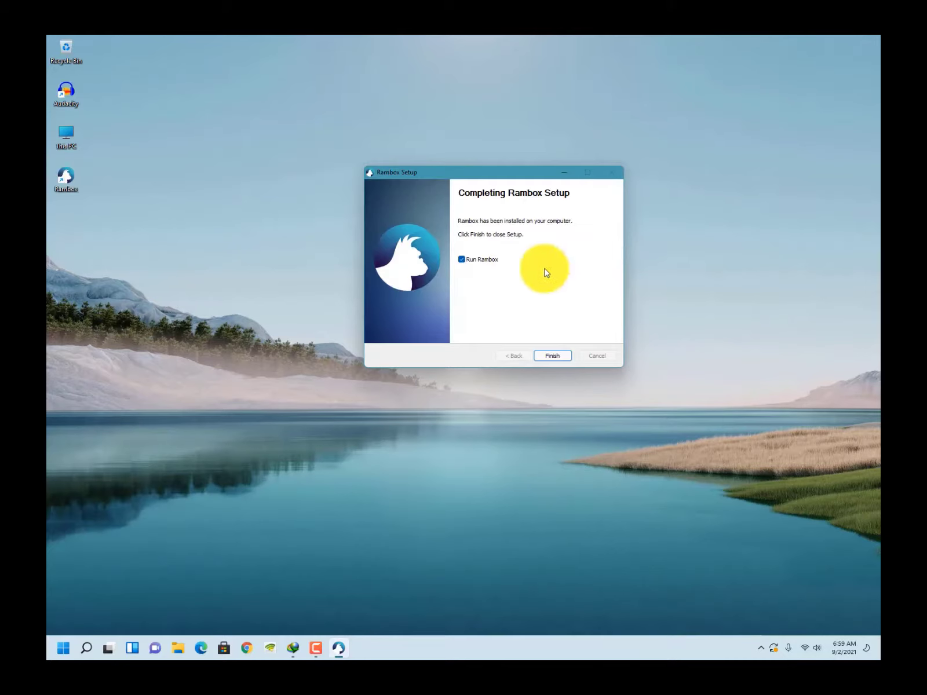
click(564, 359)
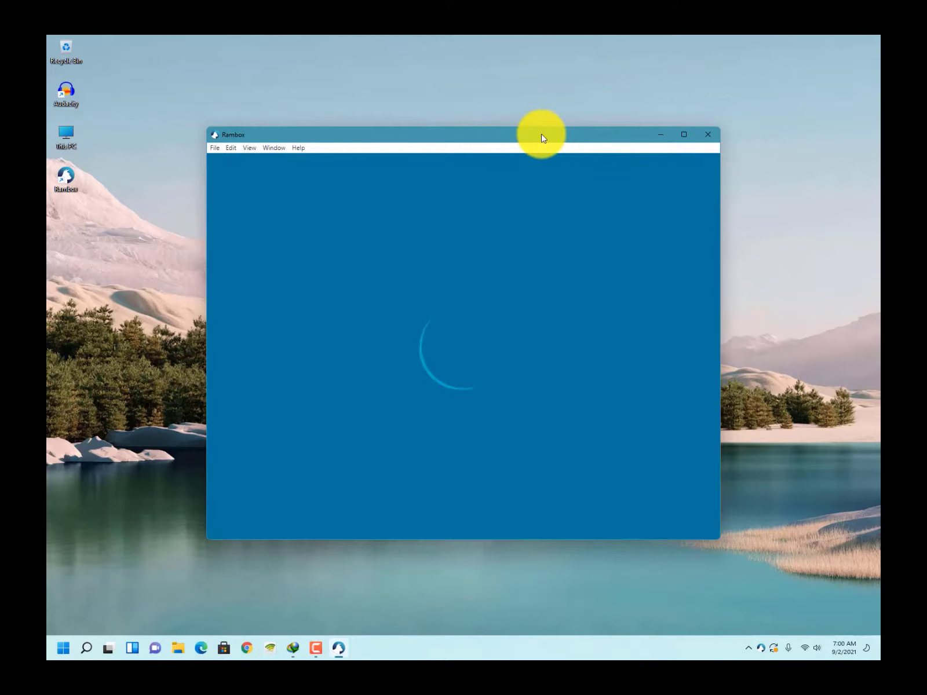
Step: Move the Rambox window to the top of the desktop and widen it to span the screen
drag(541, 138, 502, 55)
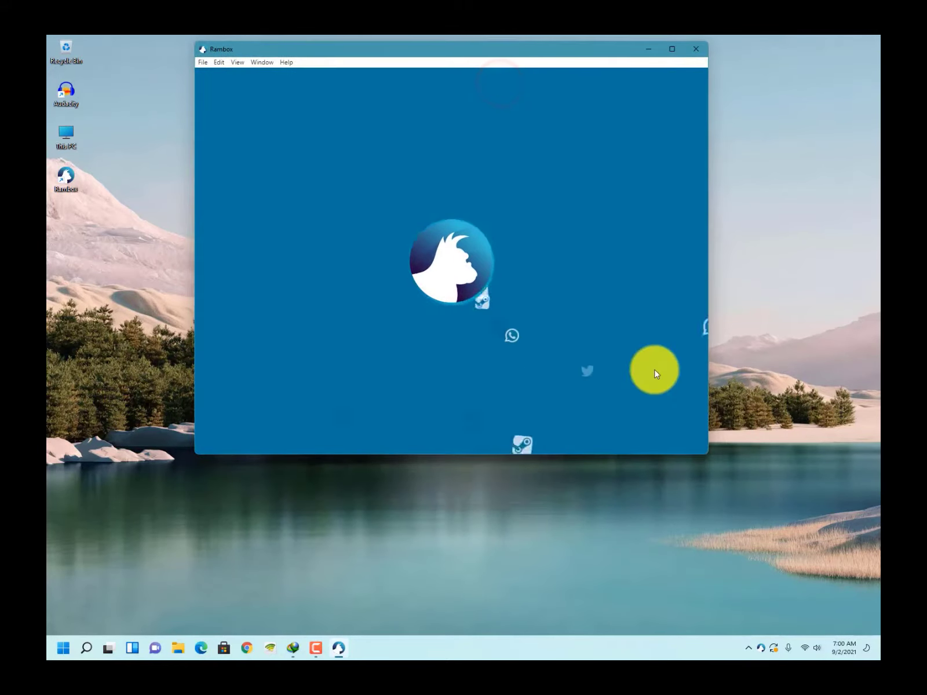
drag(706, 455, 865, 403)
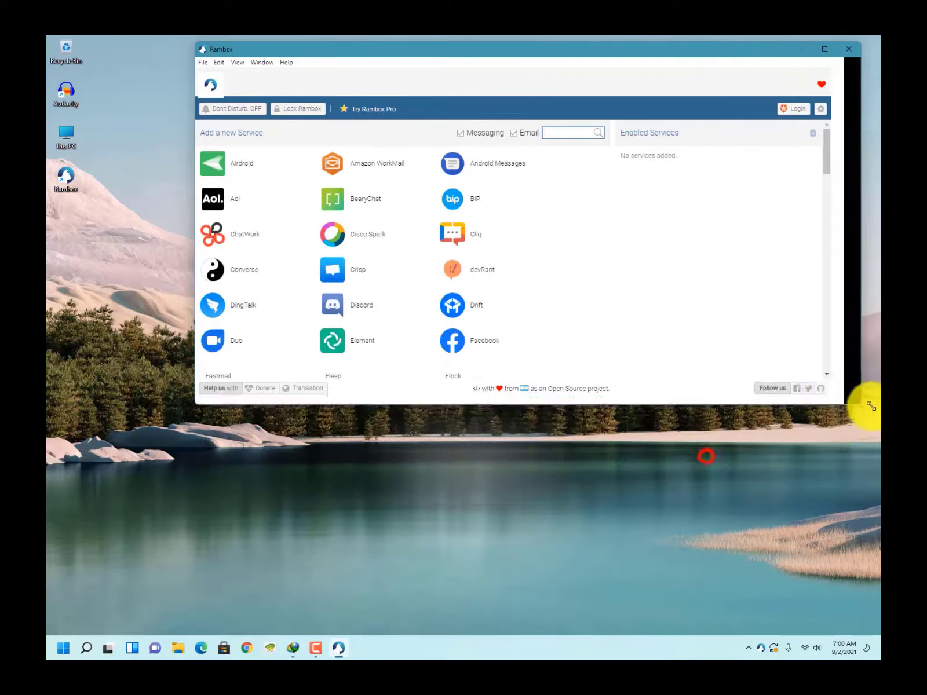
drag(196, 251, 49, 246)
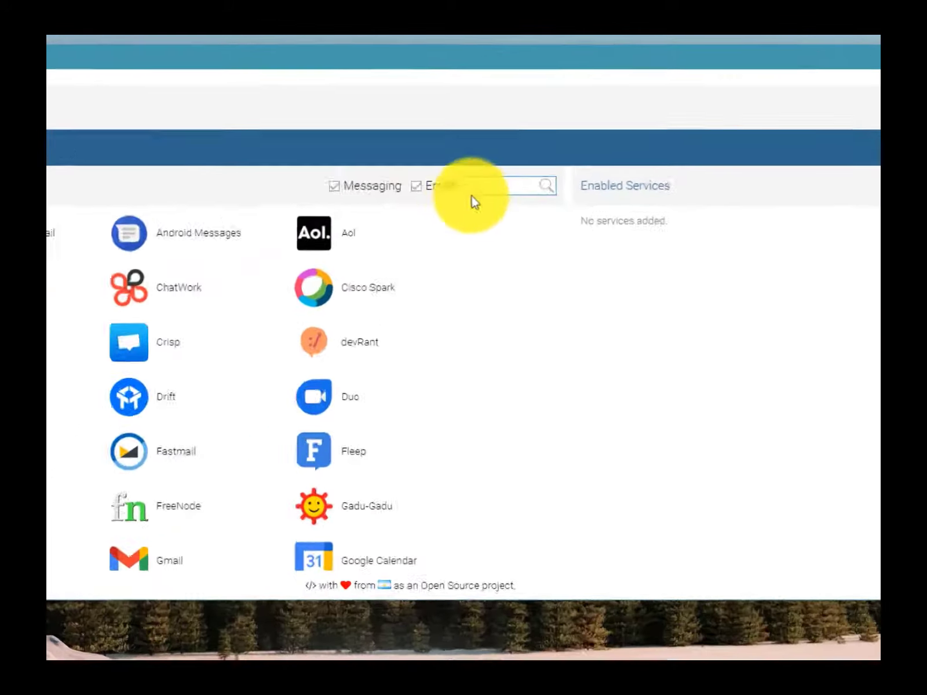
Step: Search the services for "Insta" and add Instagram Direct with Align to Right enabled
click(542, 134)
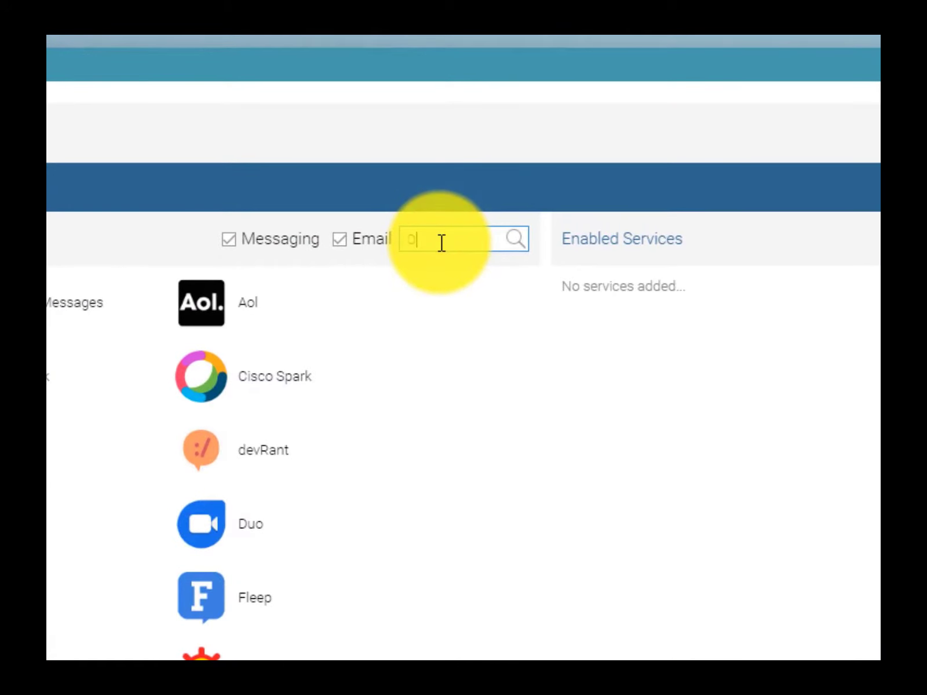
text(sta)
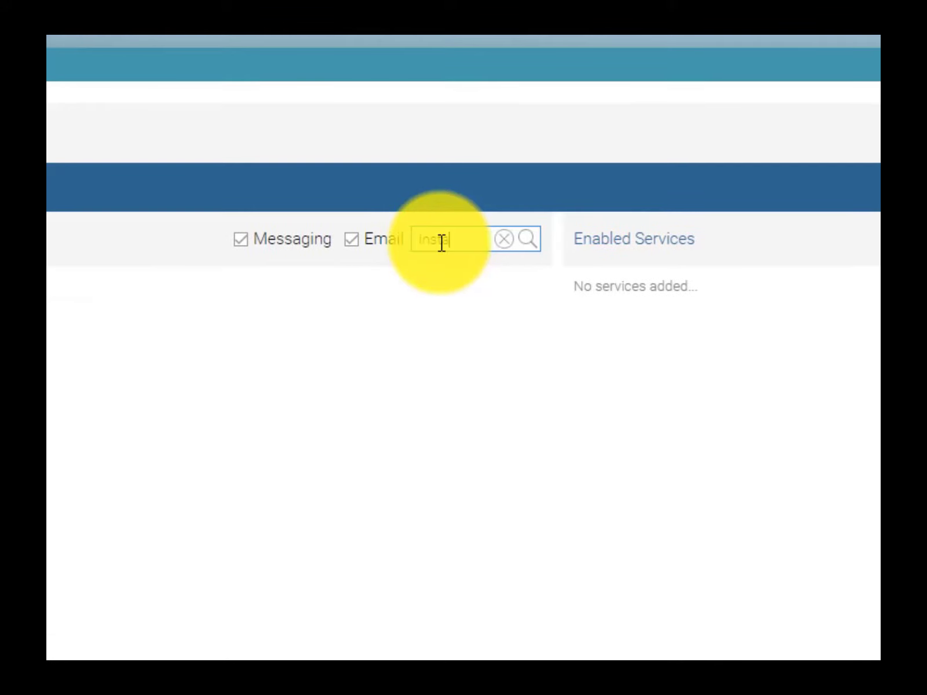
click(20, 276)
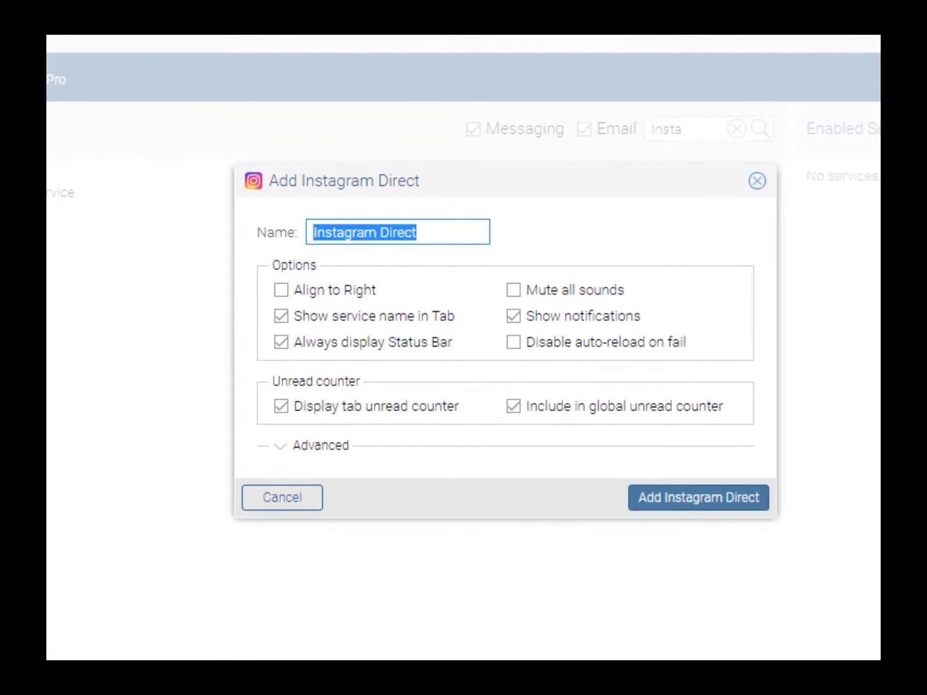
click(279, 291)
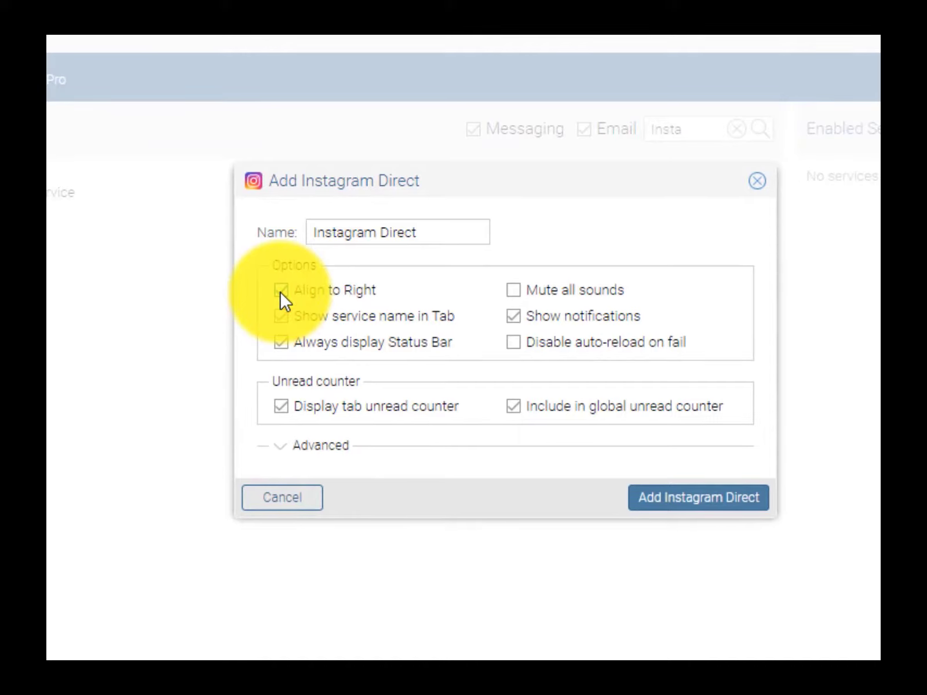
click(284, 444)
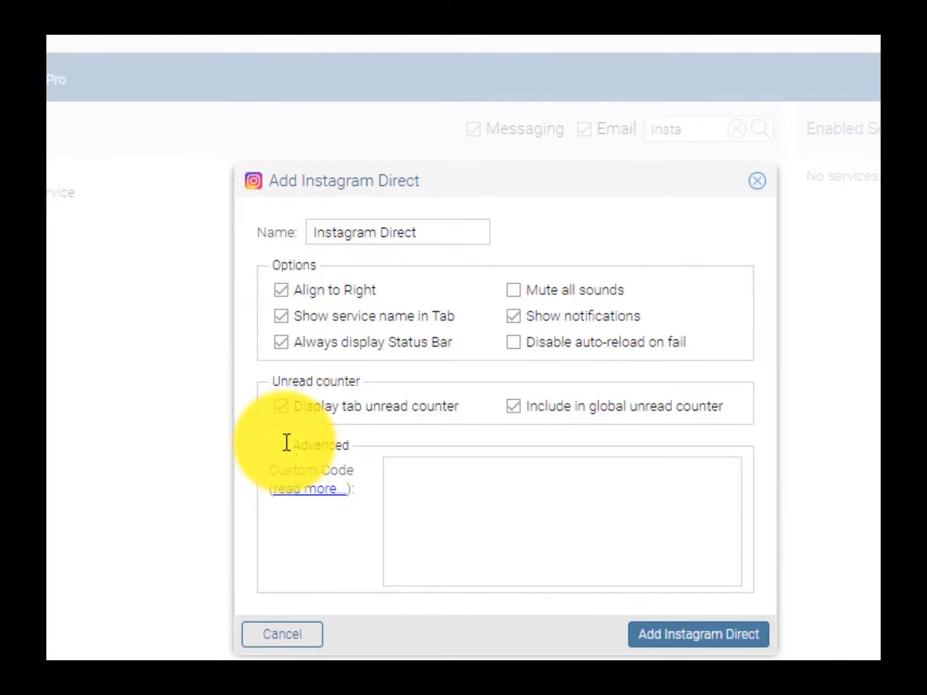
click(718, 636)
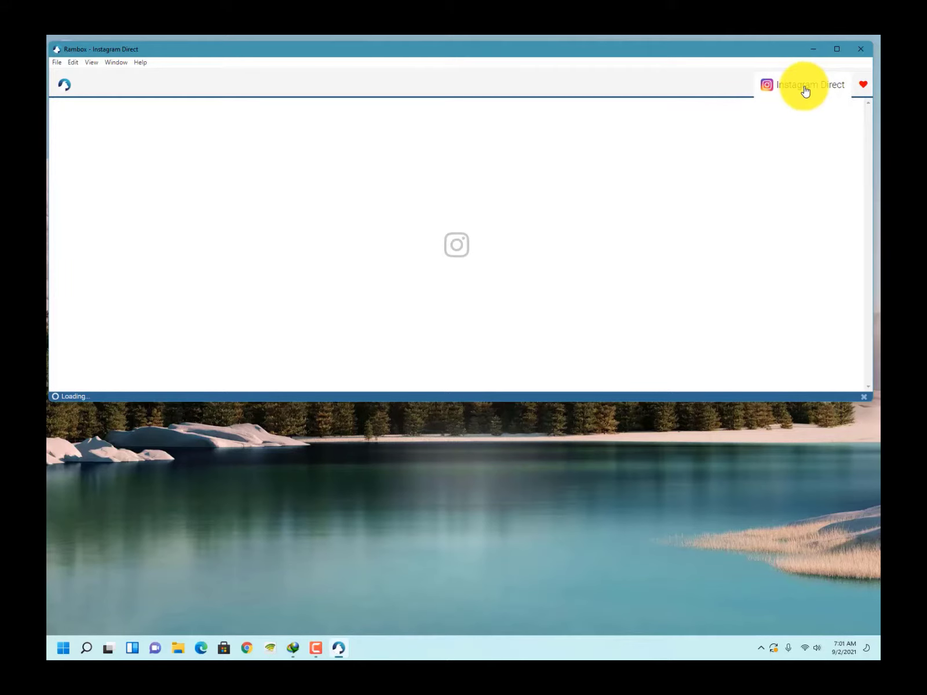
Step: Return to the service list, search for "whatsapp" and add the WhatsApp service with its default options
click(67, 90)
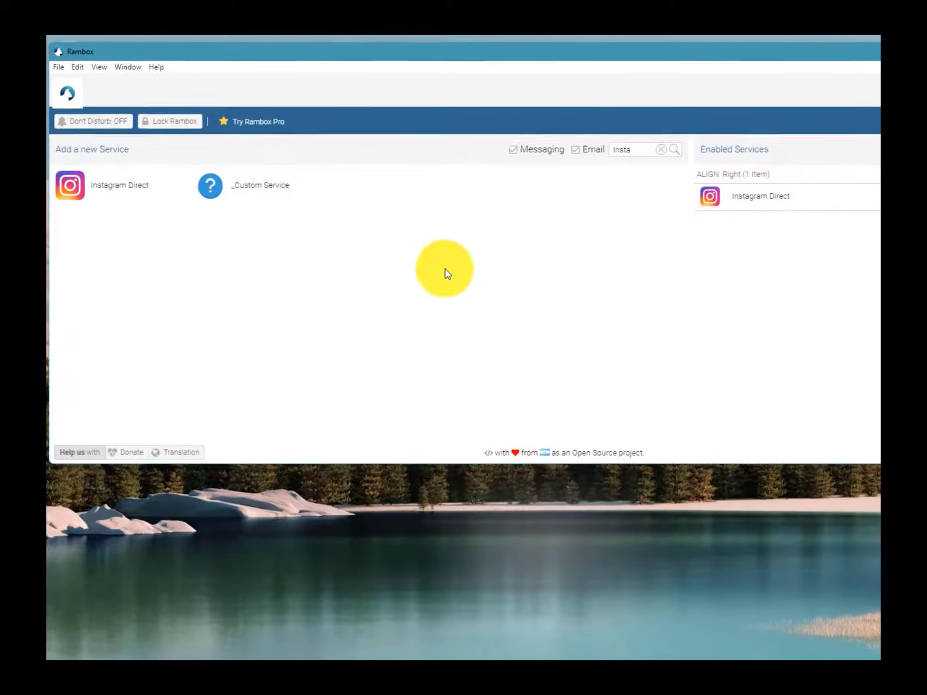
click(646, 149)
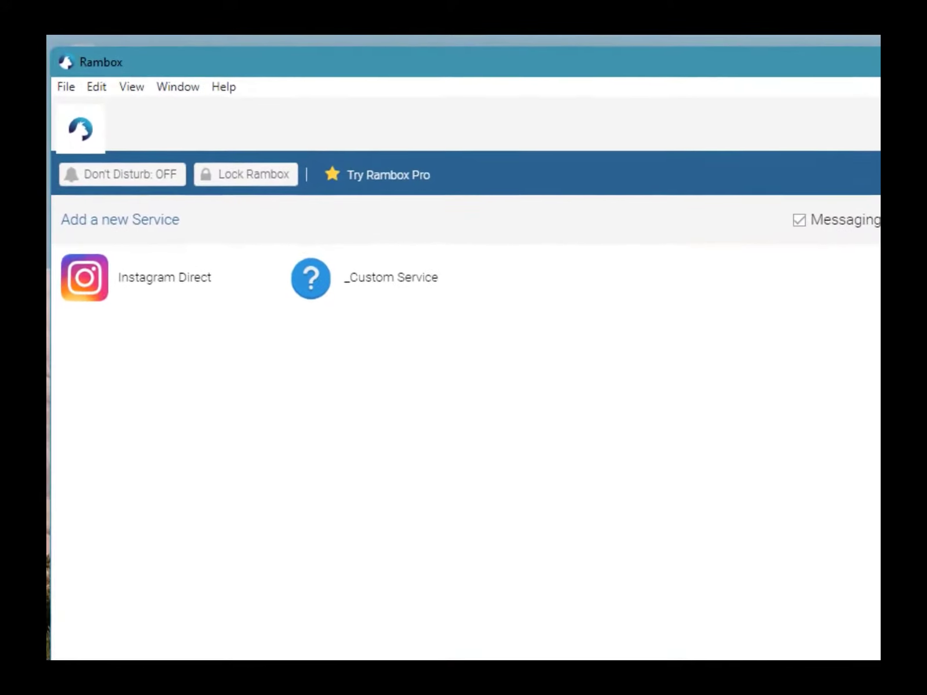
text(whatsapp)
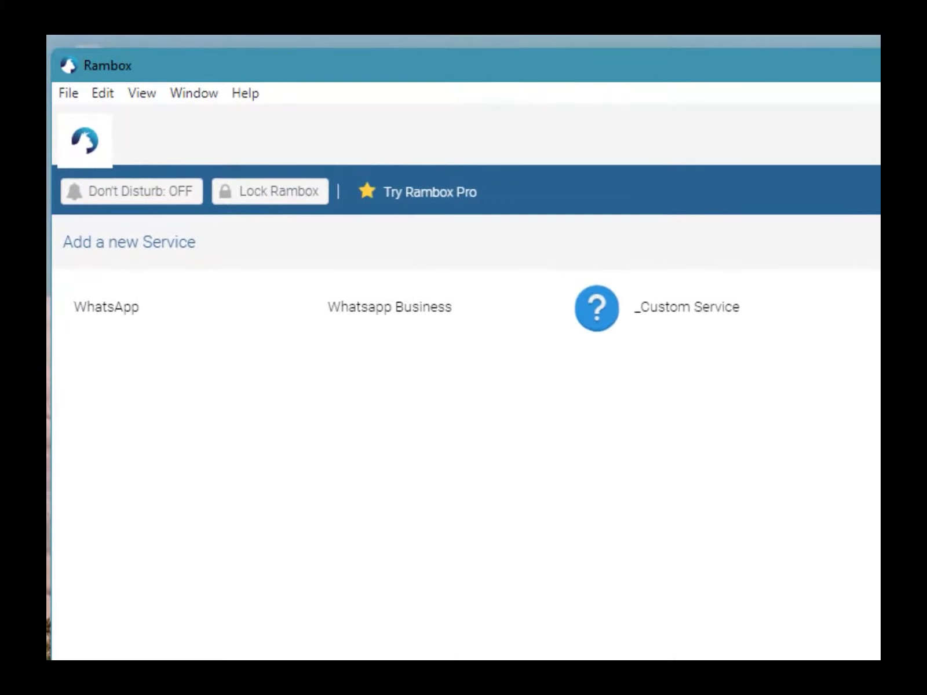
click(162, 331)
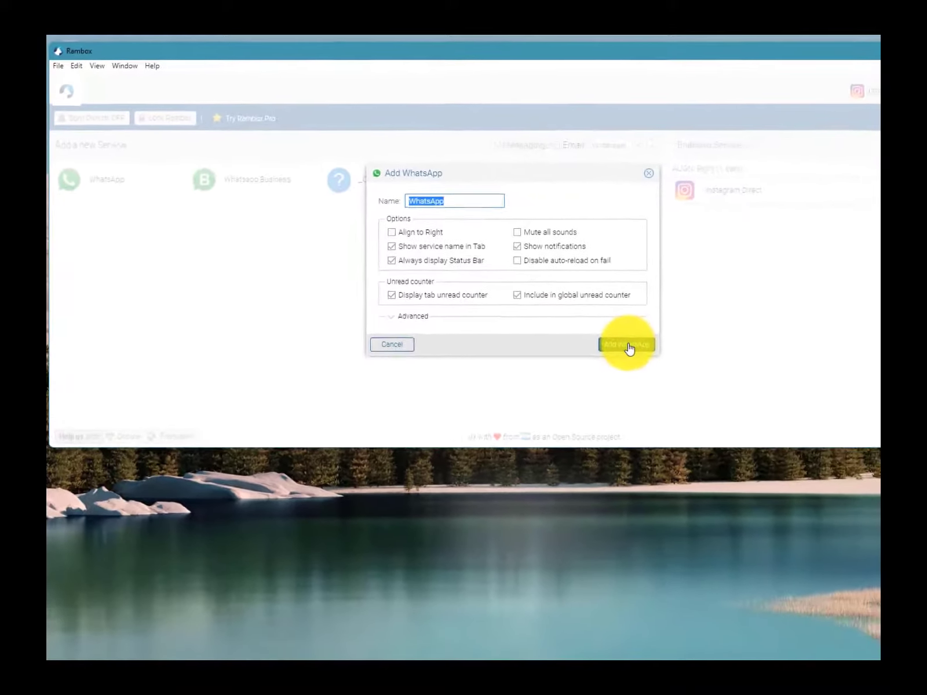
click(855, 468)
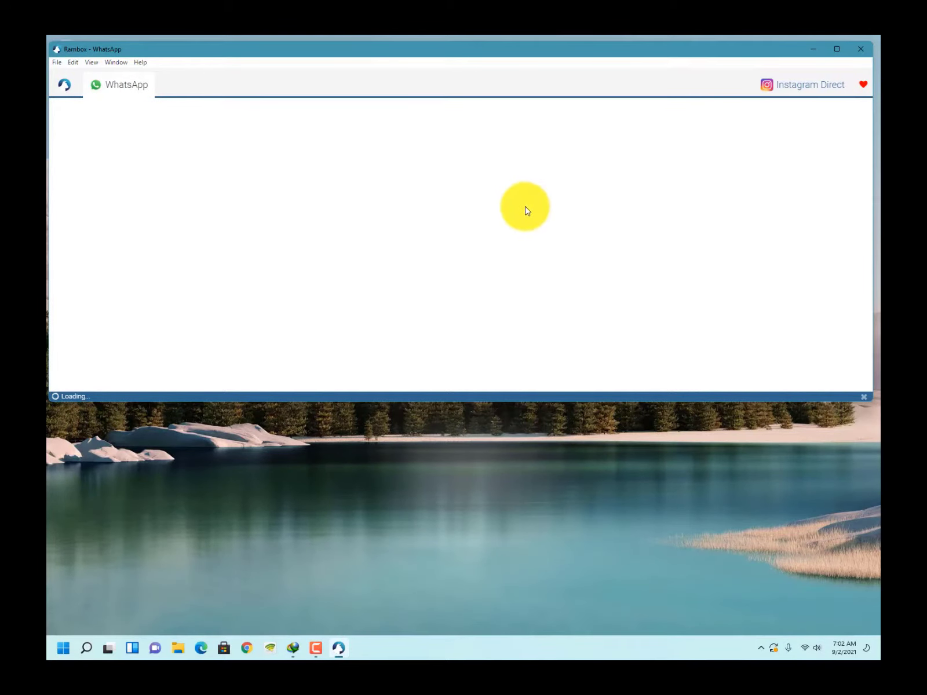
Step: Look at the WhatsApp and Instagram Direct services, briefly opening, repositioning and closing the developer tools for Instagram Direct
click(806, 88)
click(136, 92)
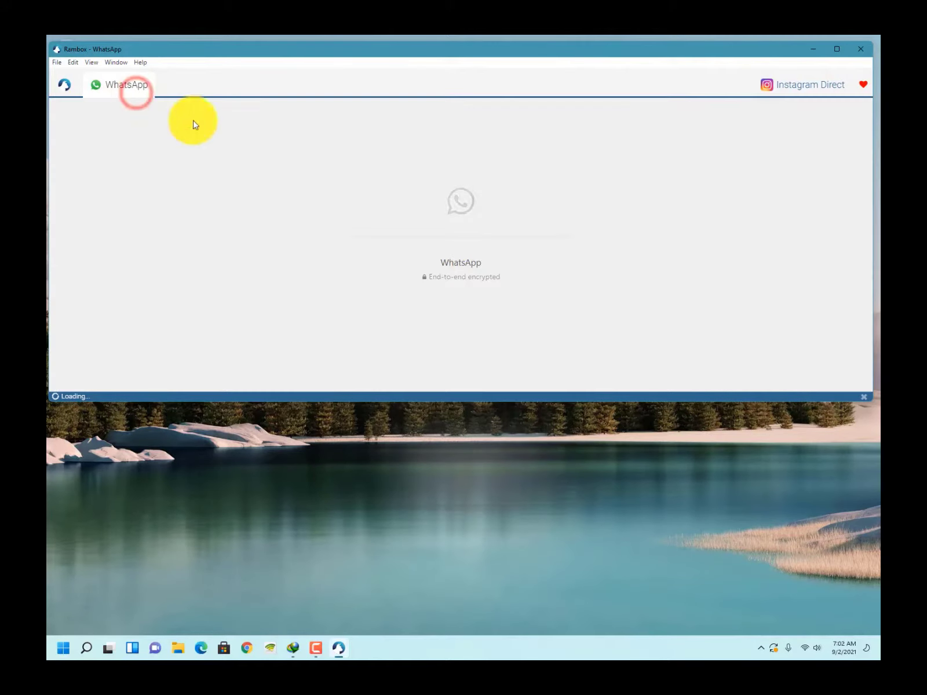
click(789, 93)
right_click(784, 88)
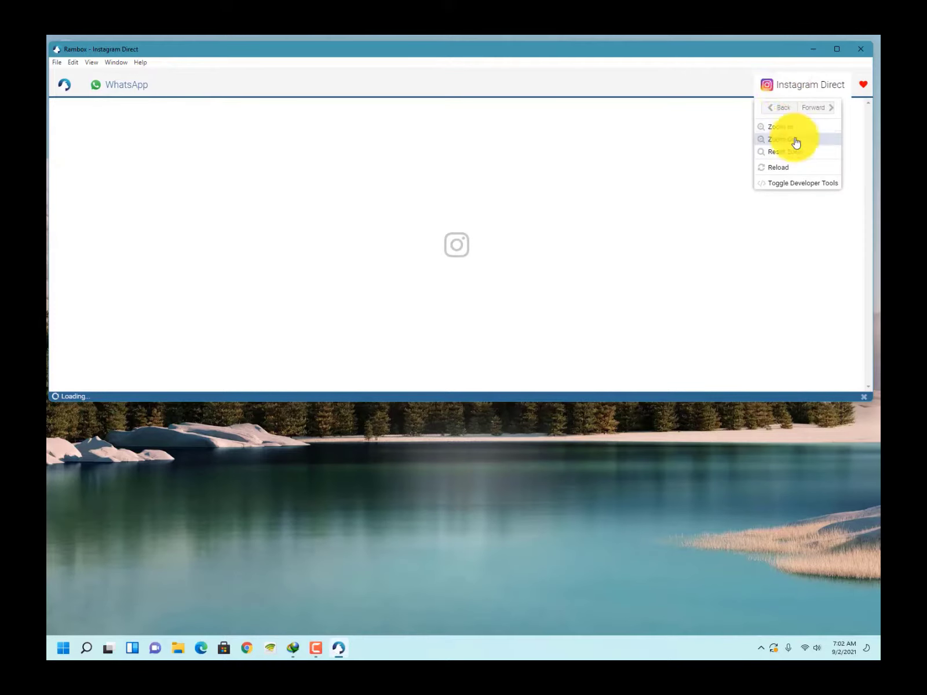
click(798, 183)
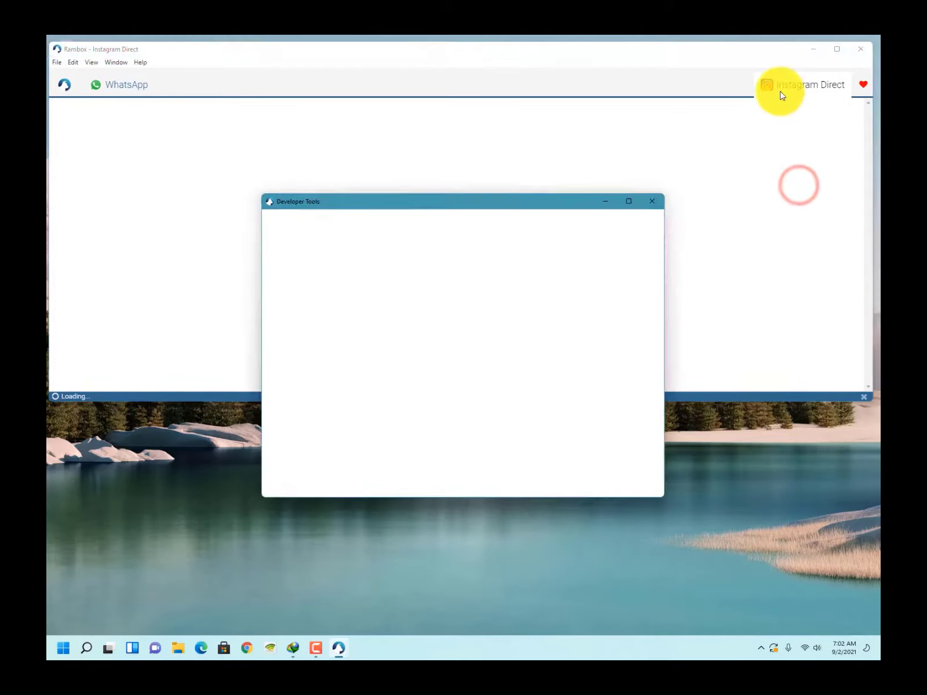
drag(520, 203, 538, 99)
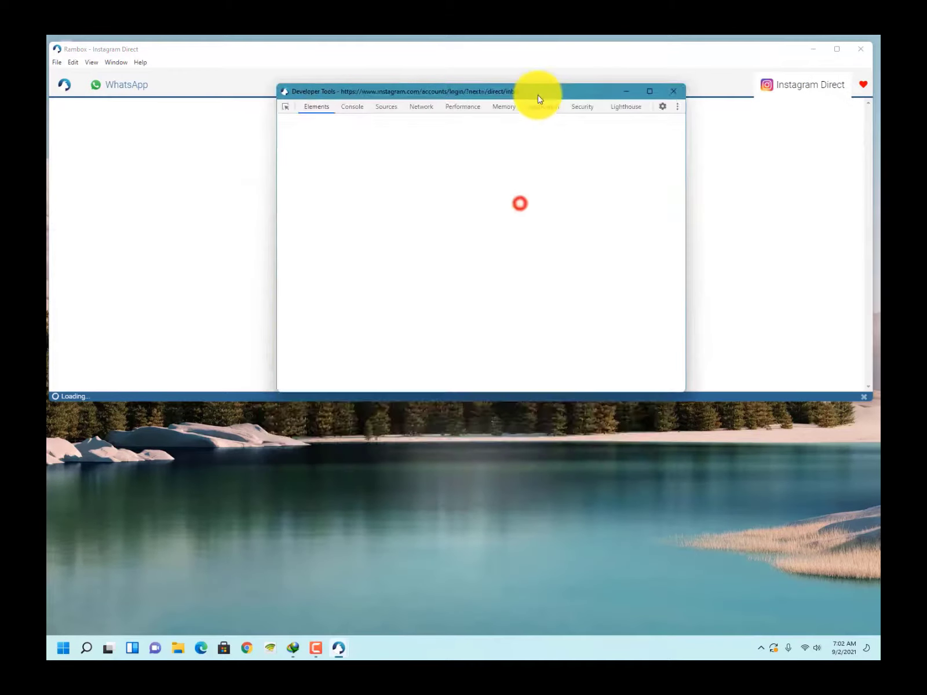
click(673, 91)
click(116, 87)
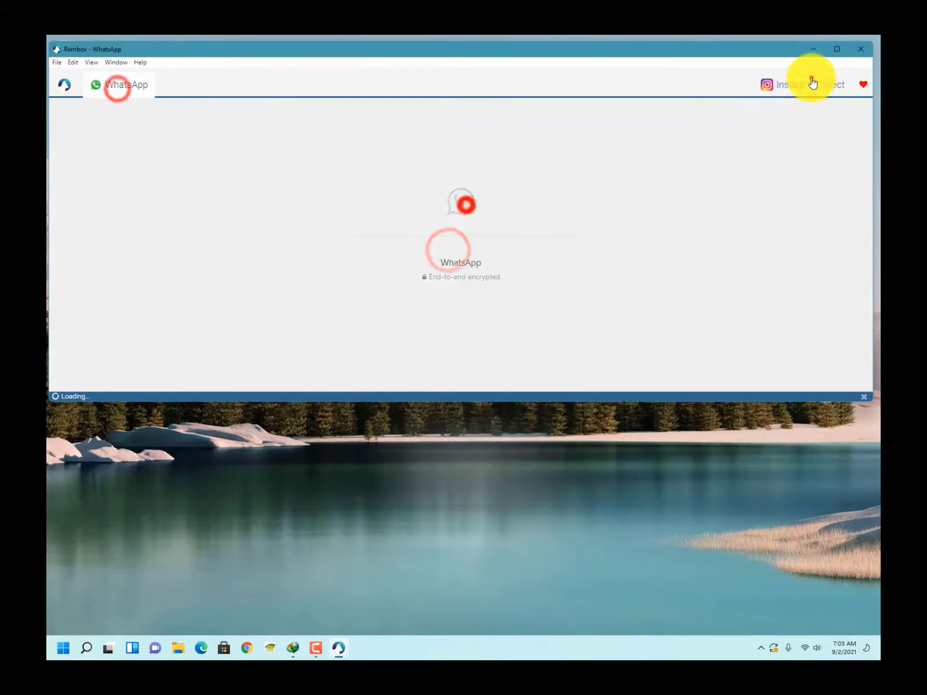
Step: Log in to Instagram in the Instagram Direct service with the account username and password
click(806, 85)
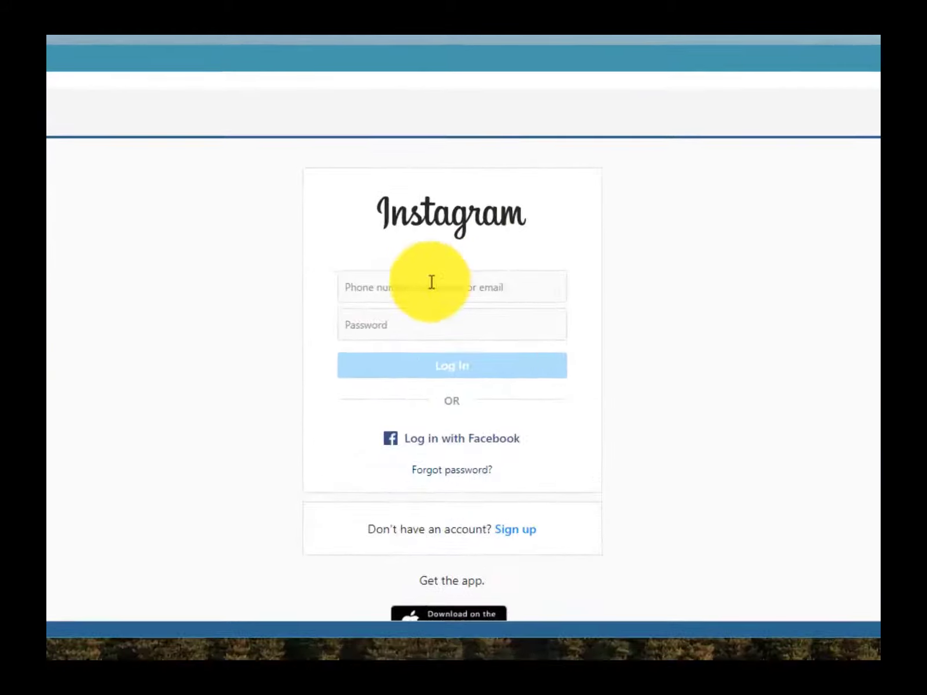
click(443, 187)
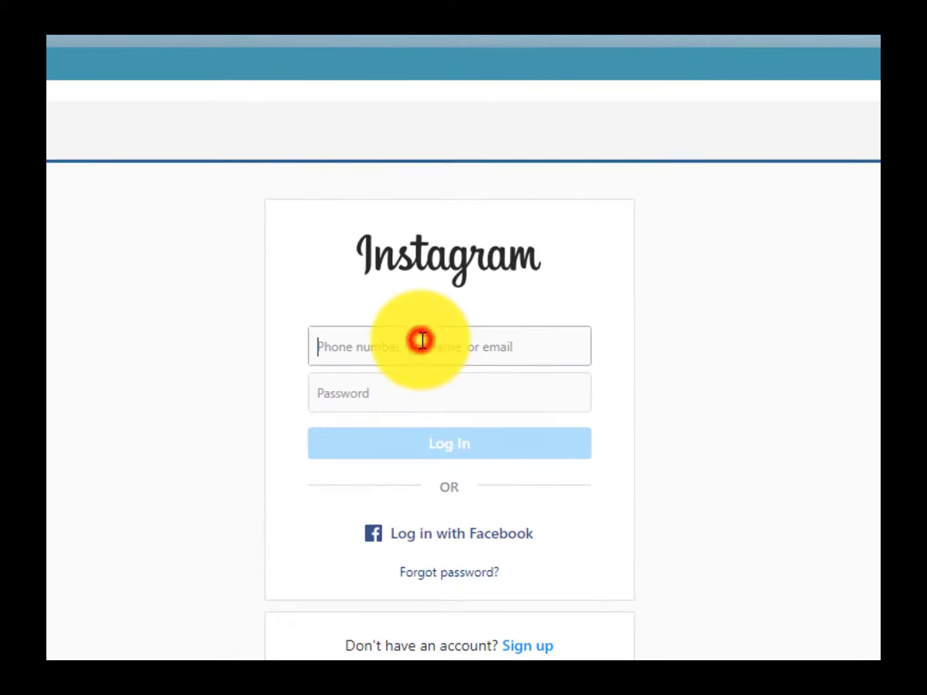
text(wW)
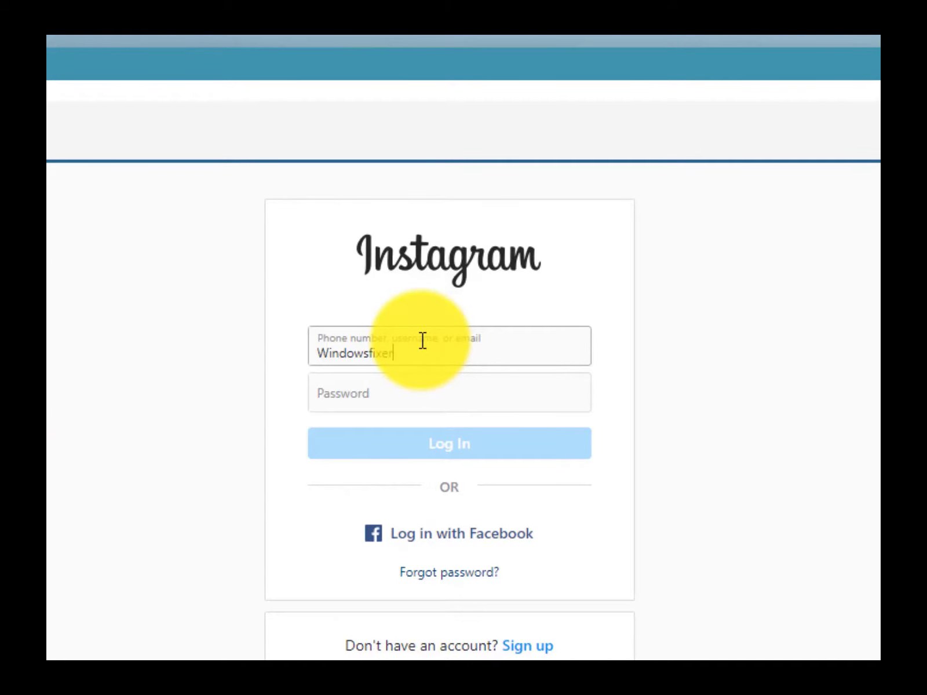
key(Tab)
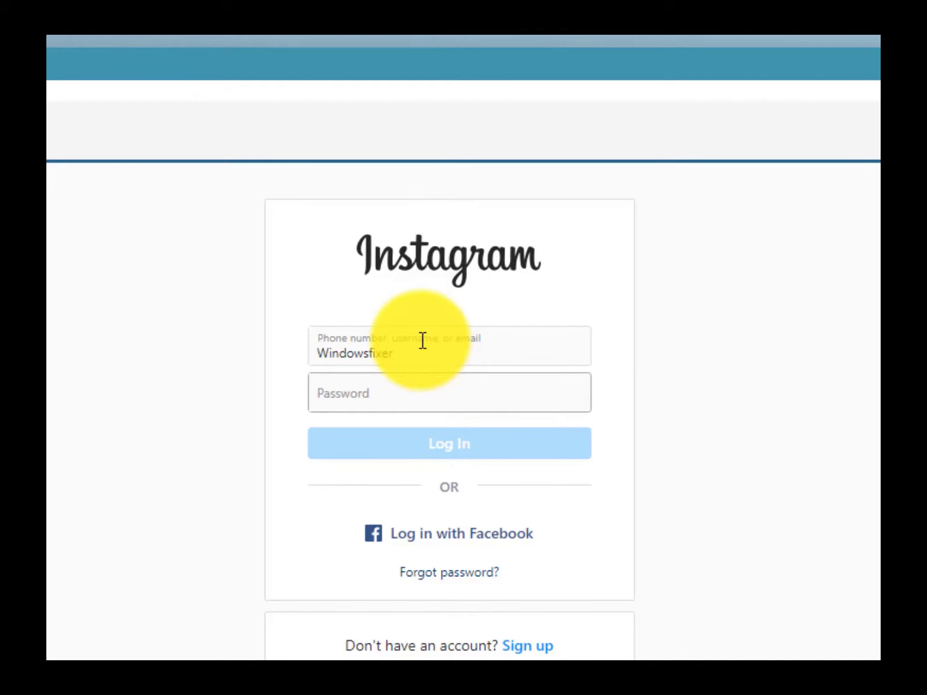
text(•••)
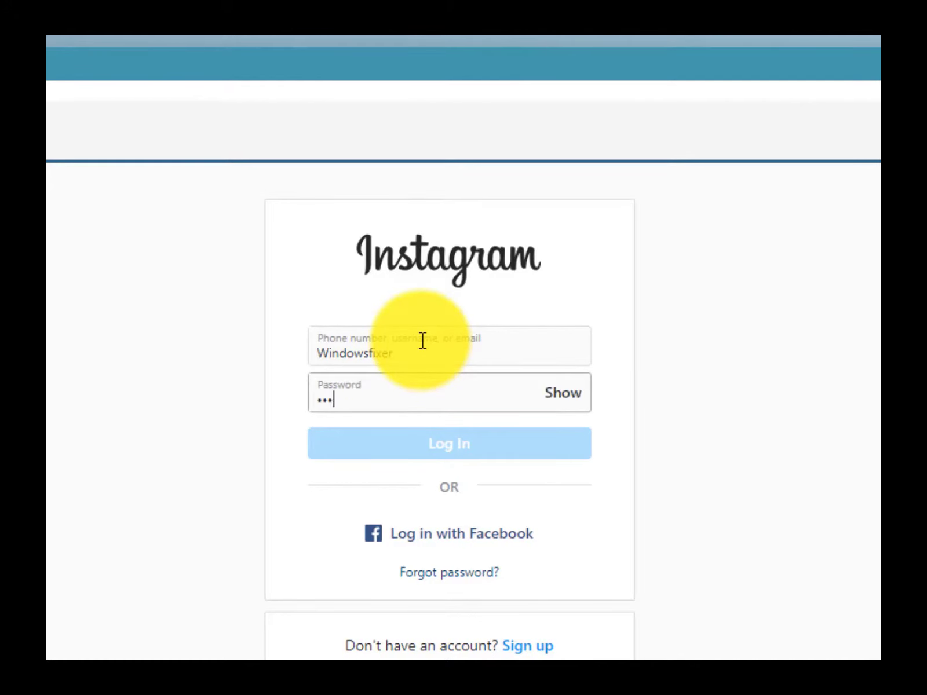
text(••••)
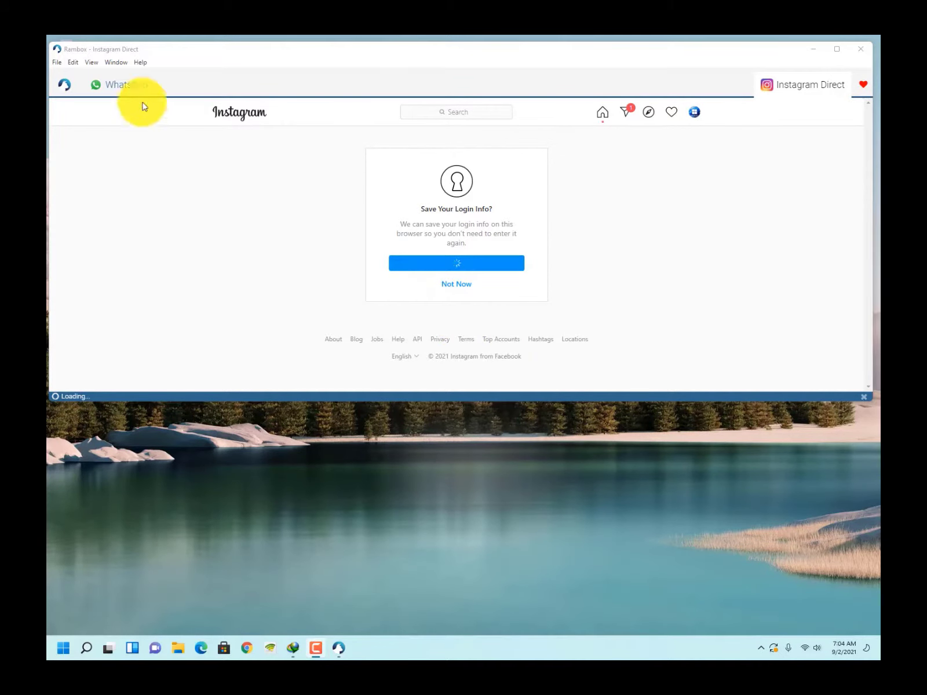
Step: View the WhatsApp sign-in page and the Instagram Direct inbox, and open the account's Instagram profile
click(110, 84)
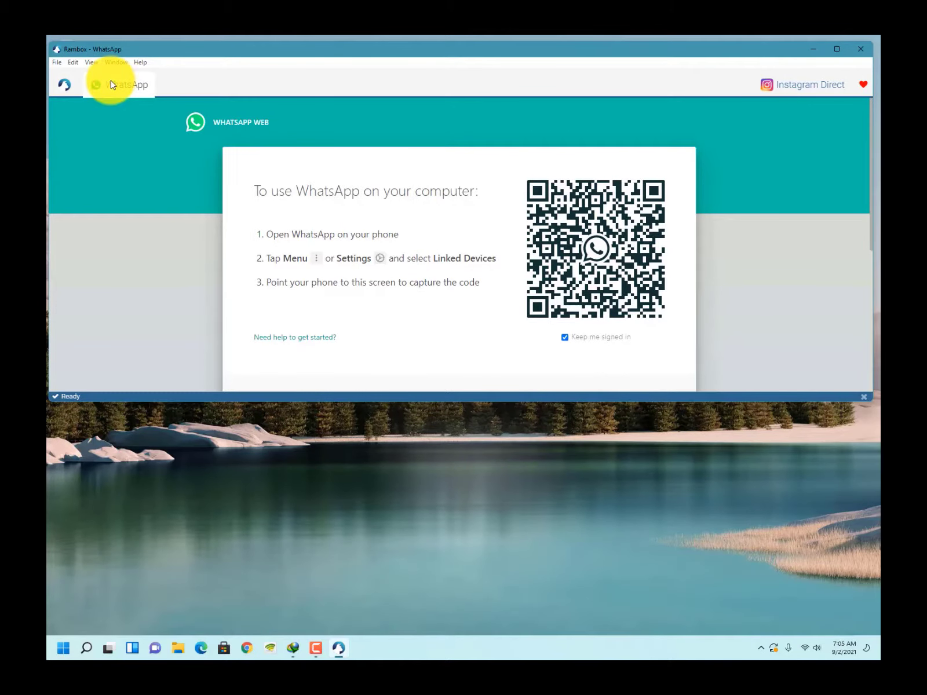
click(798, 86)
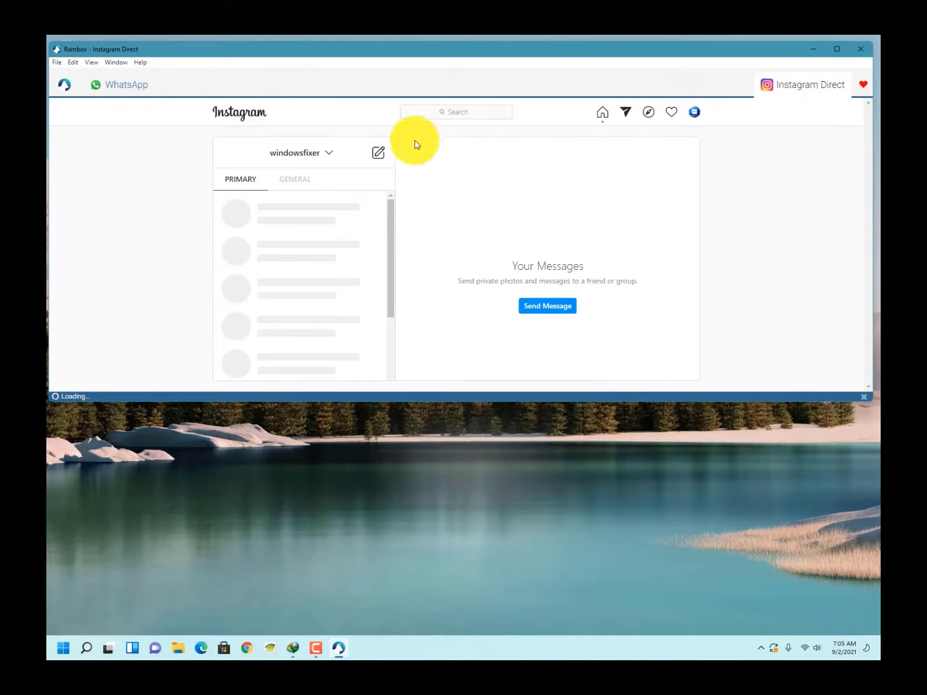
click(331, 155)
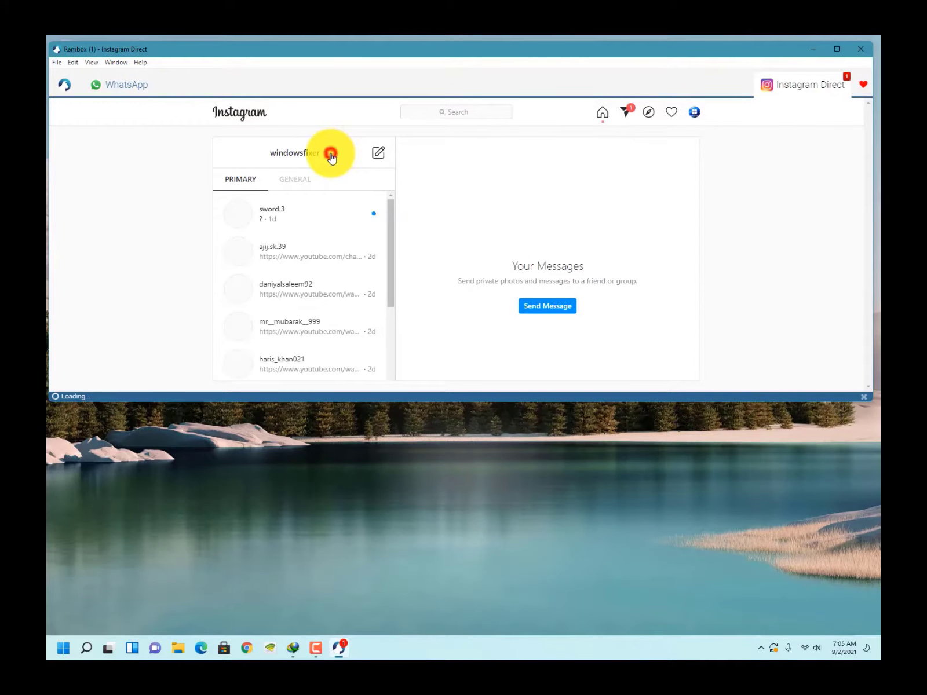
click(331, 155)
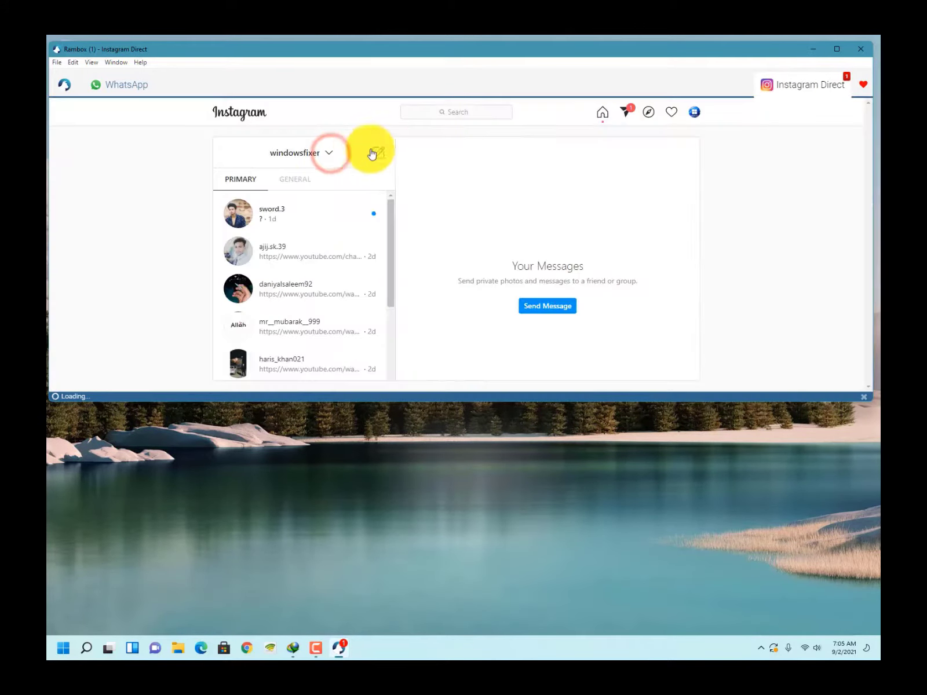
click(695, 113)
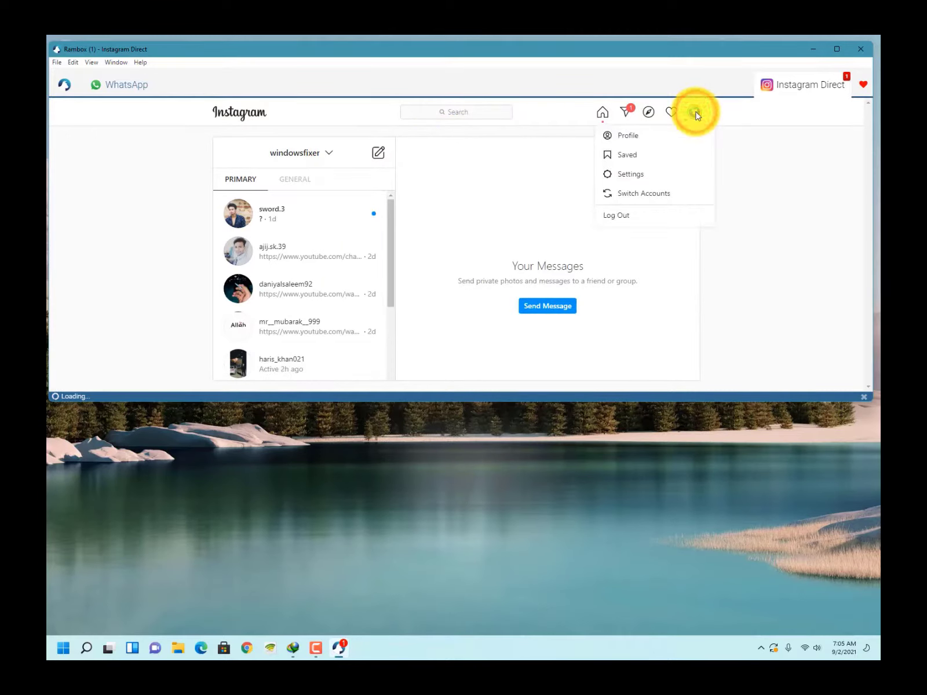
click(634, 135)
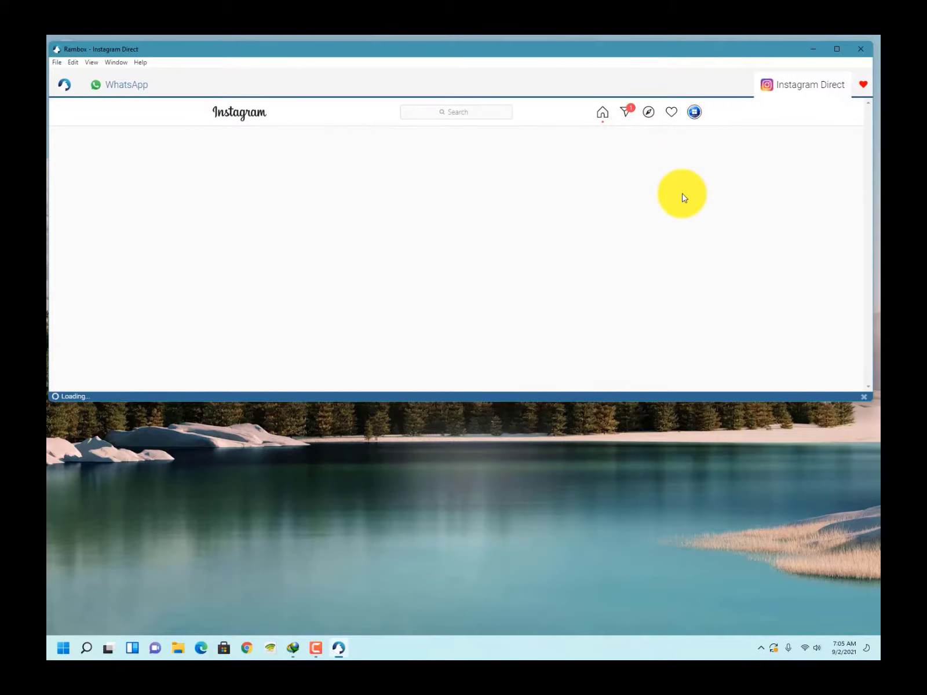
Step: Return to the service list, search for "facebook" and add the Facebook service with its default options
click(116, 84)
click(64, 84)
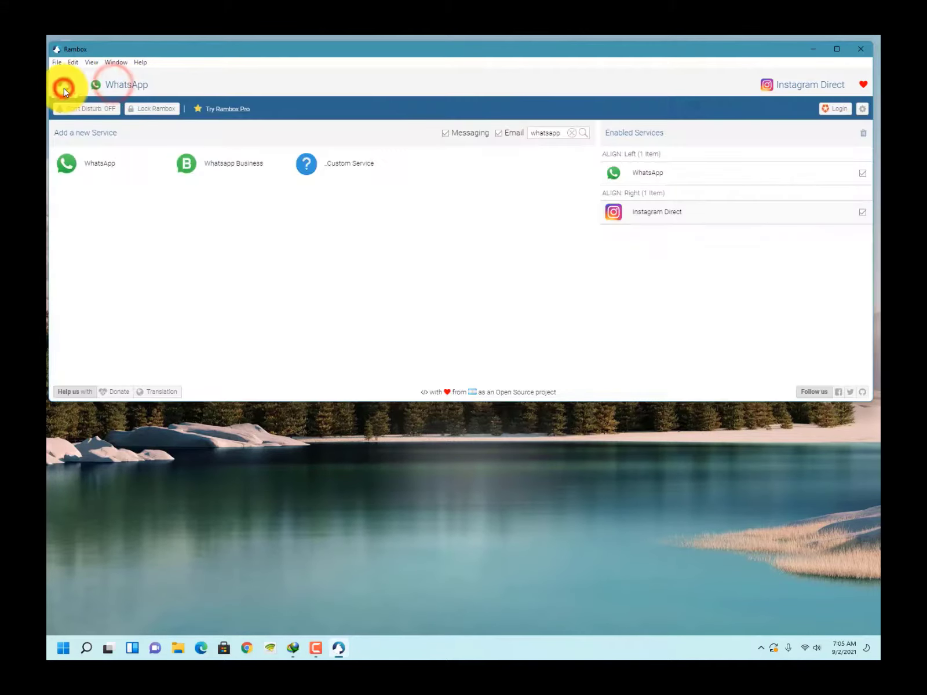
double_click(549, 133)
text(facebook)
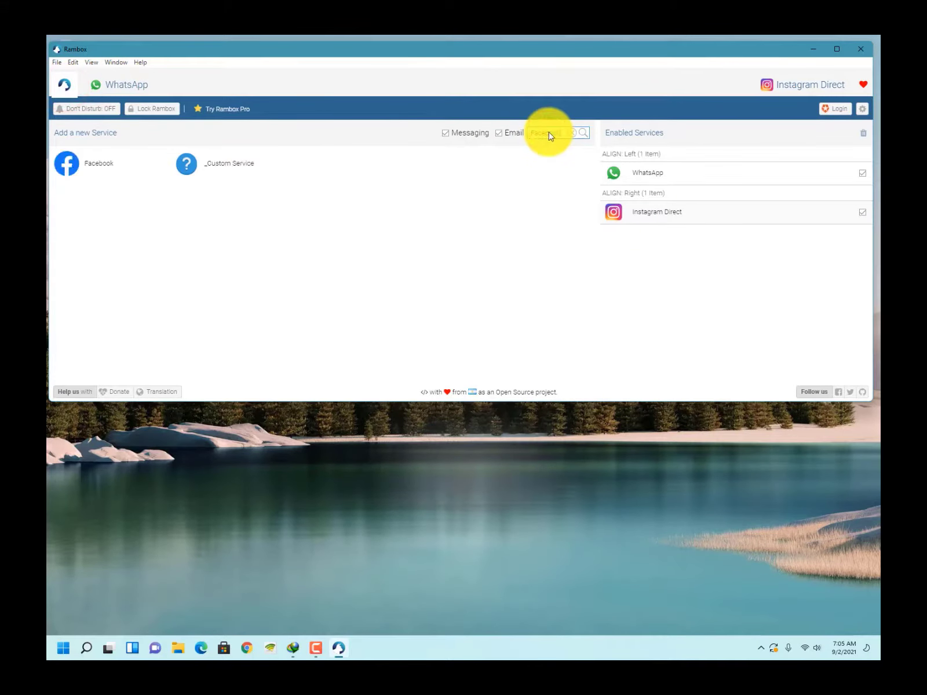
click(99, 164)
click(563, 309)
Step: View the WhatsApp and Facebook services, and look through the profile page in Instagram Direct
click(123, 87)
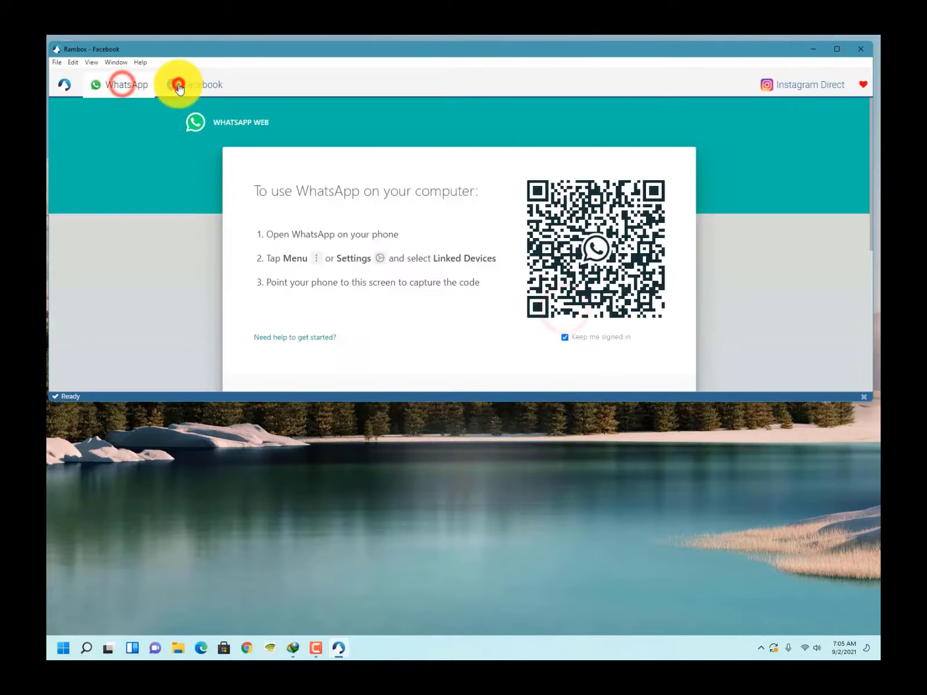
click(176, 85)
click(799, 86)
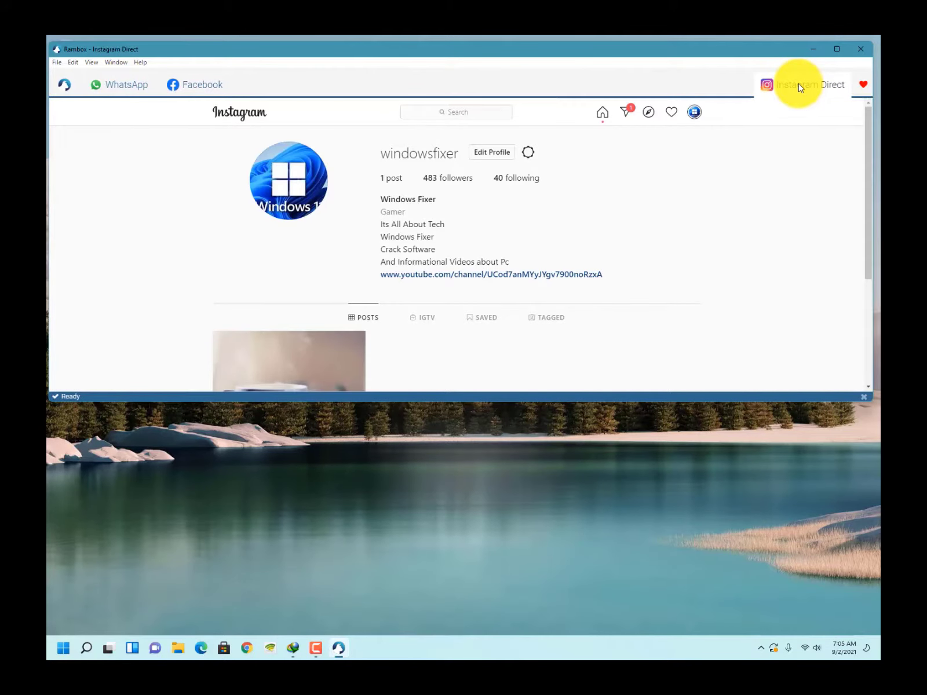
drag(869, 125, 869, 248)
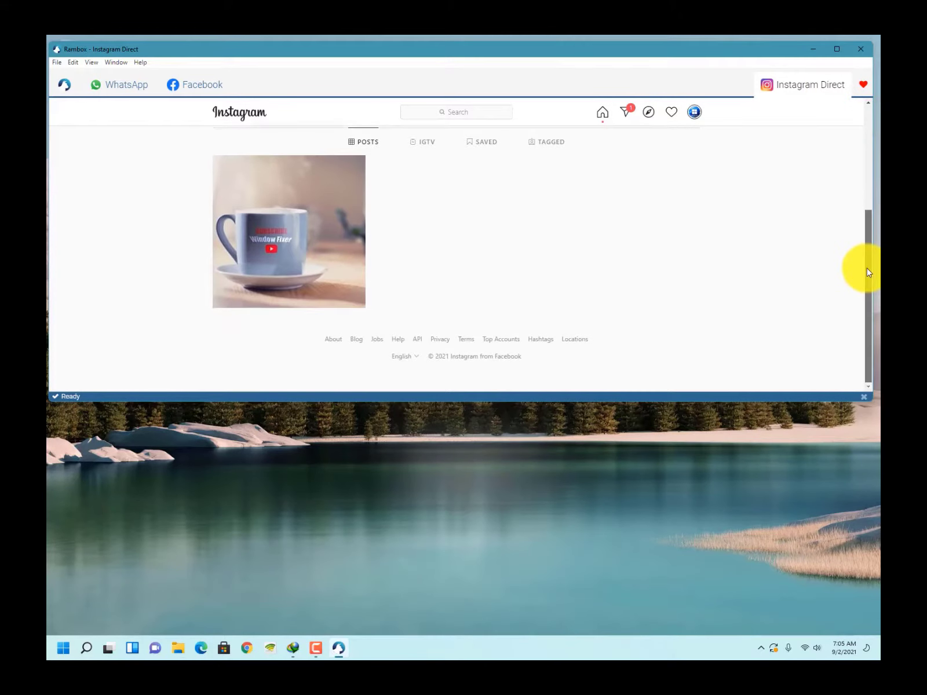
drag(869, 225, 849, 182)
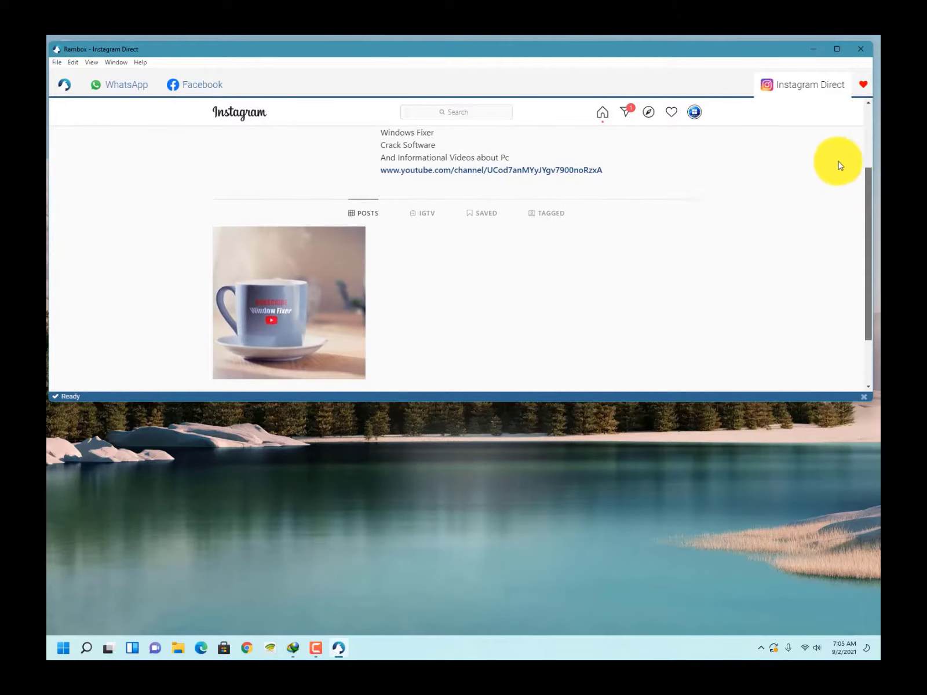
Step: Open the developer tools for Instagram Direct and toggle element selection on and off
right_click(771, 87)
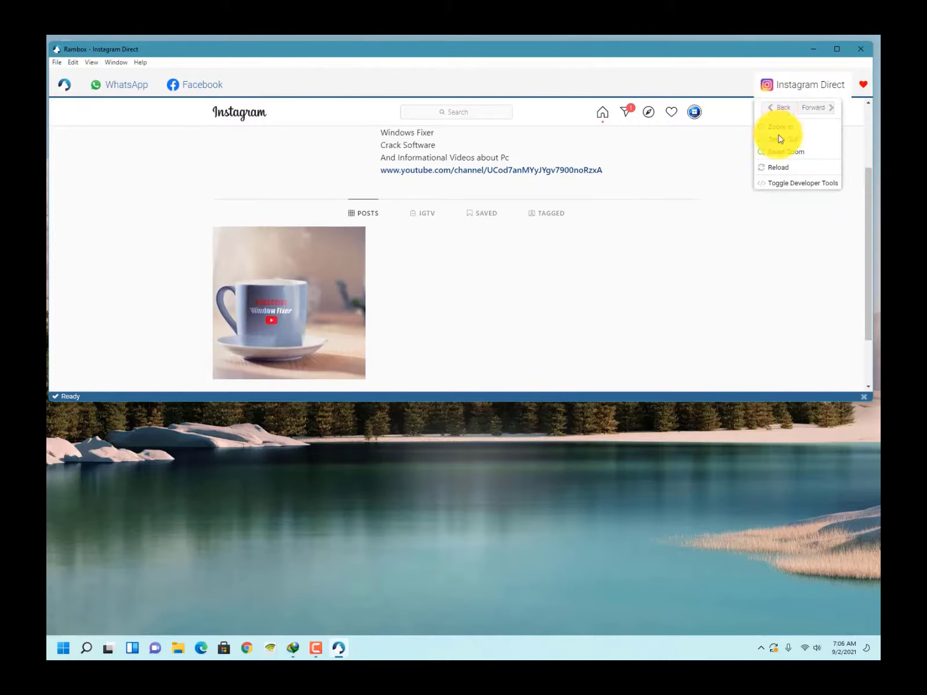
click(786, 186)
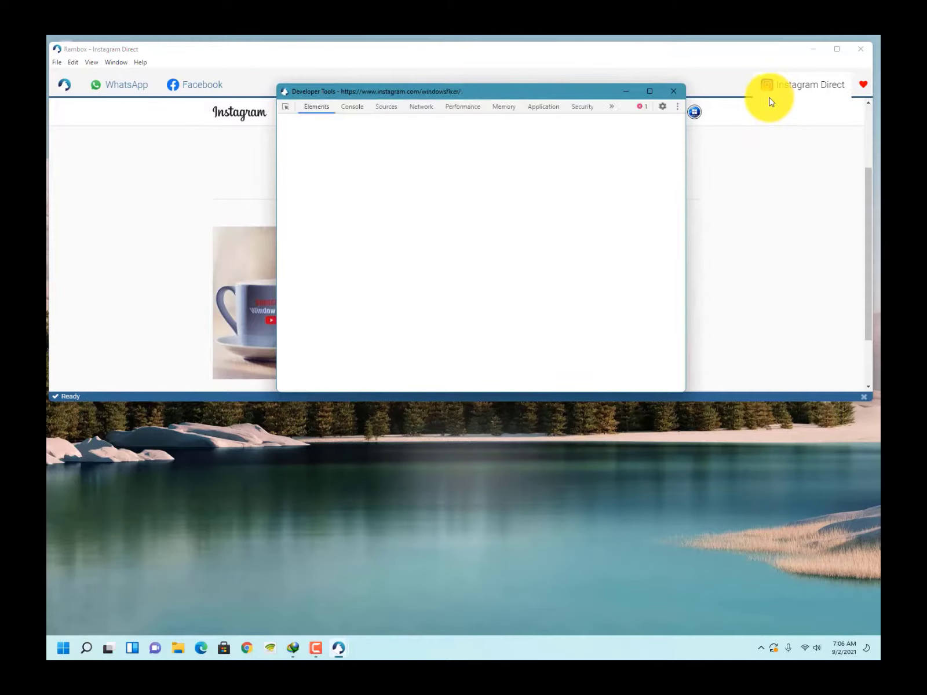
click(288, 110)
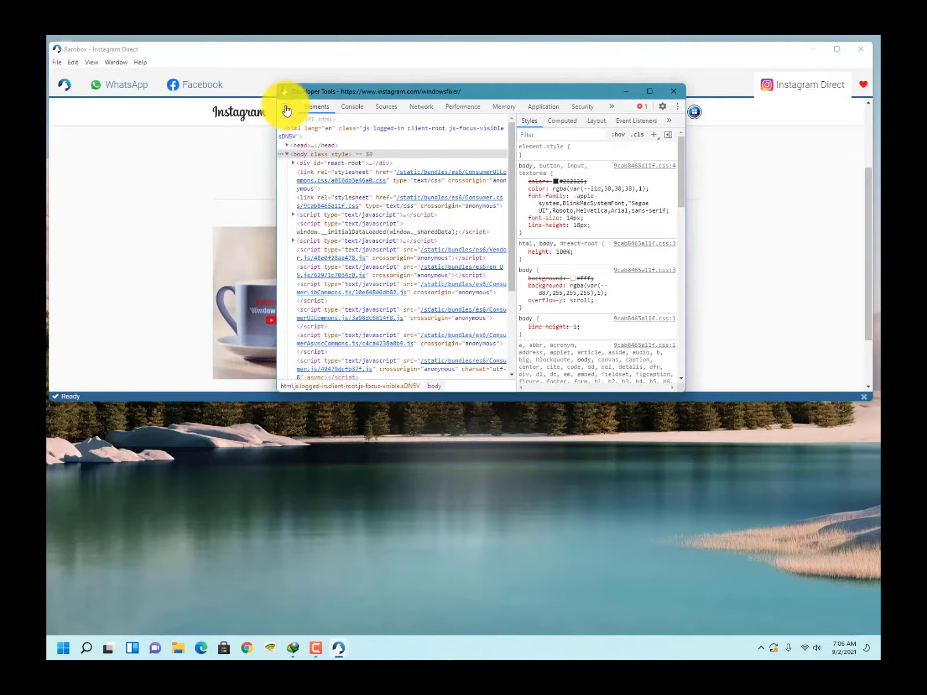
click(286, 107)
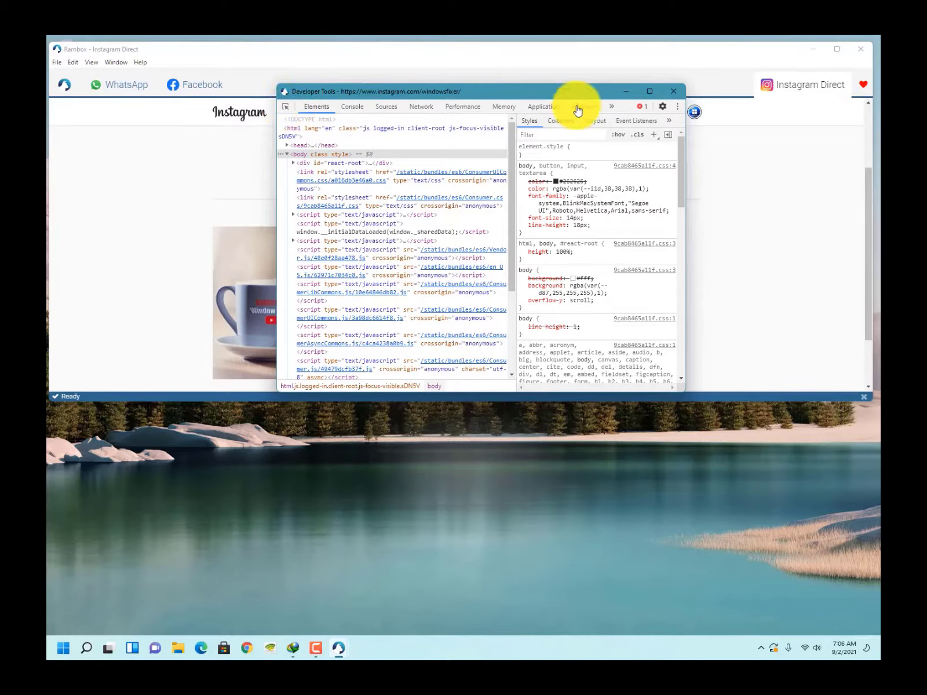
Step: Open the developer tools settings and examine the emulated Devices list, the Experiments options and the Workspace page
click(662, 107)
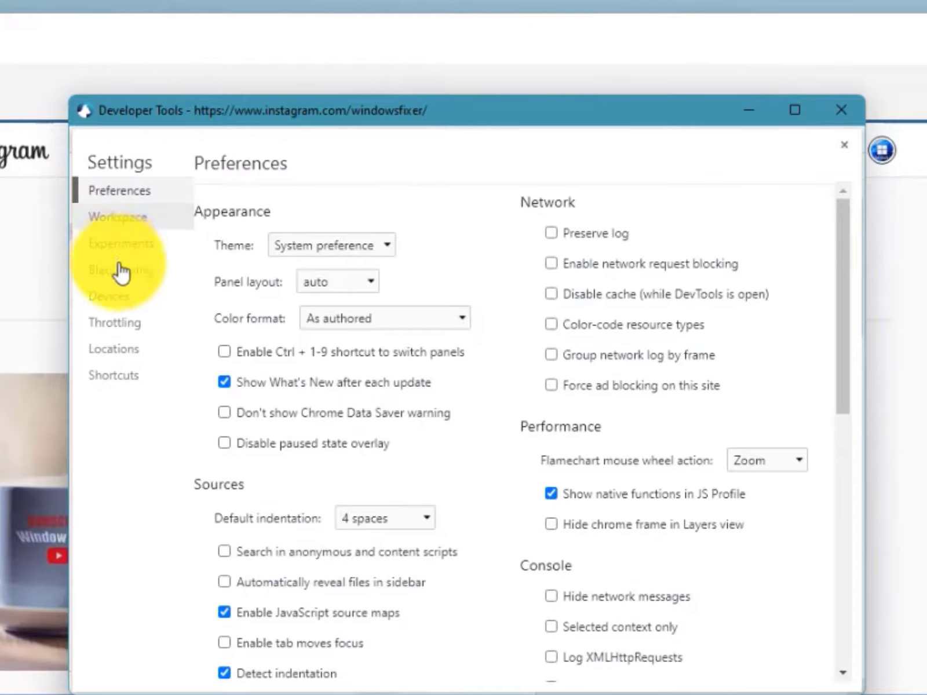
click(133, 298)
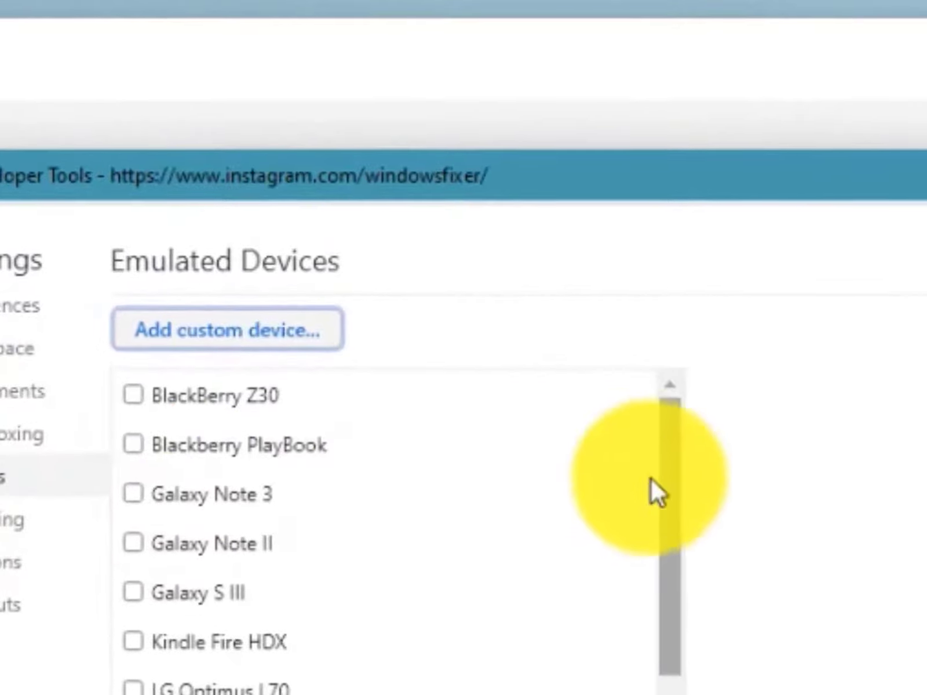
drag(553, 316, 553, 434)
drag(656, 269, 659, 168)
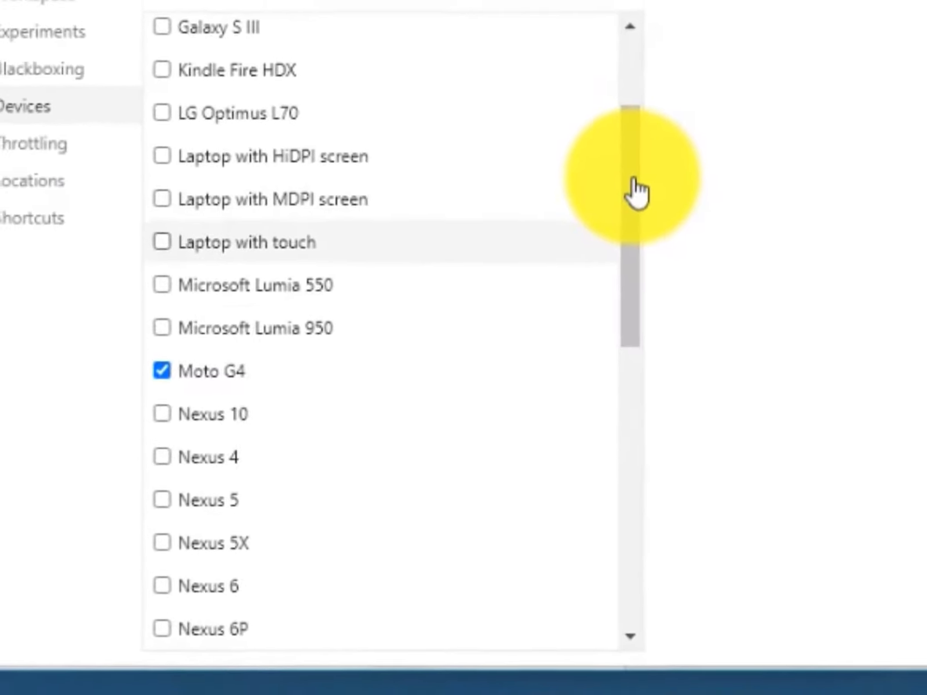
drag(641, 213, 651, 113)
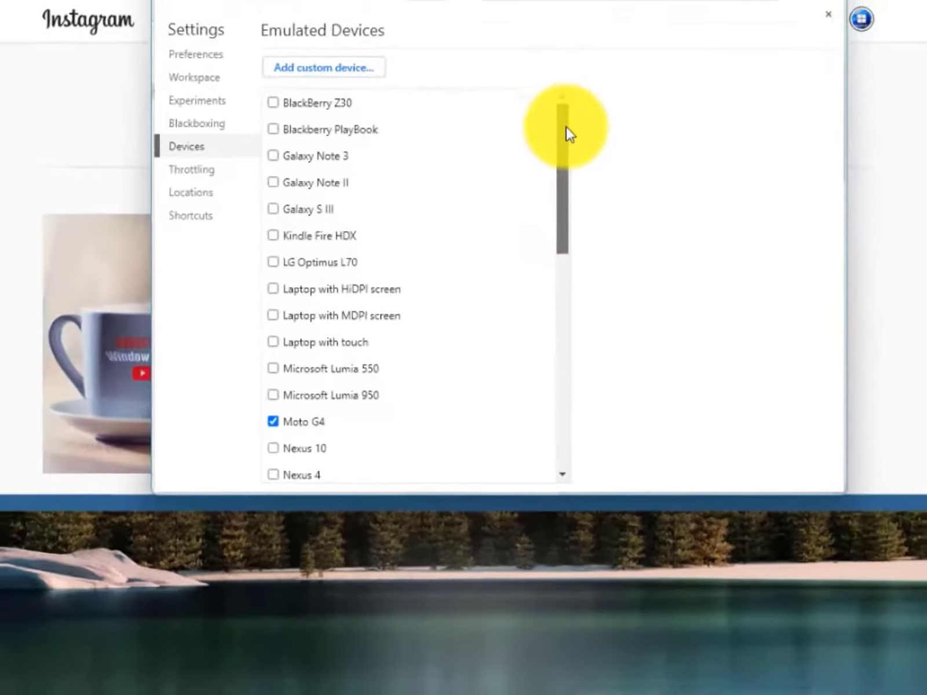
scroll(592, 324, down, 5)
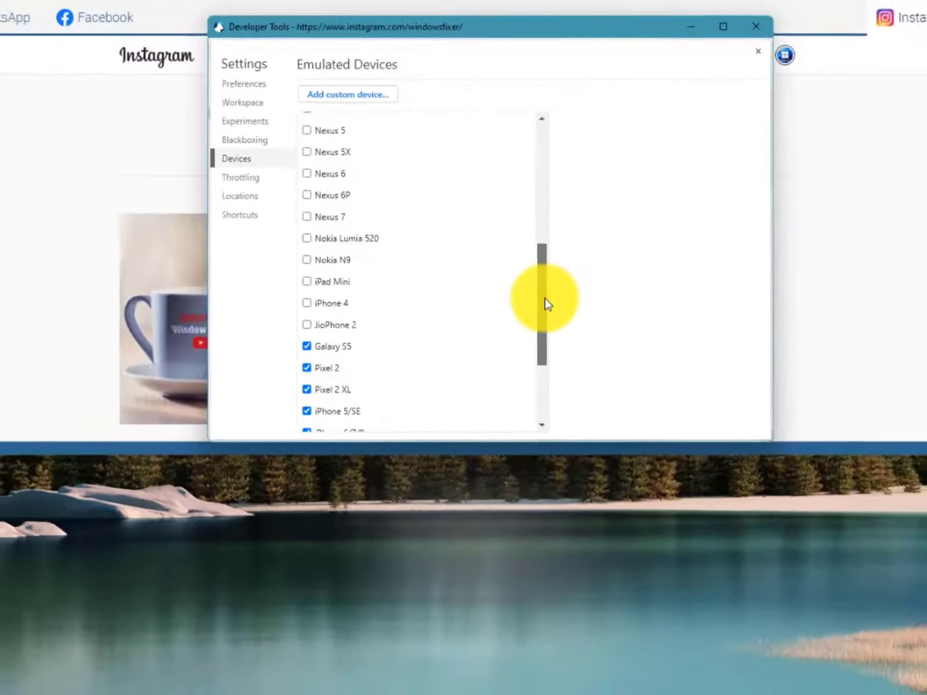
scroll(547, 304, down, 3)
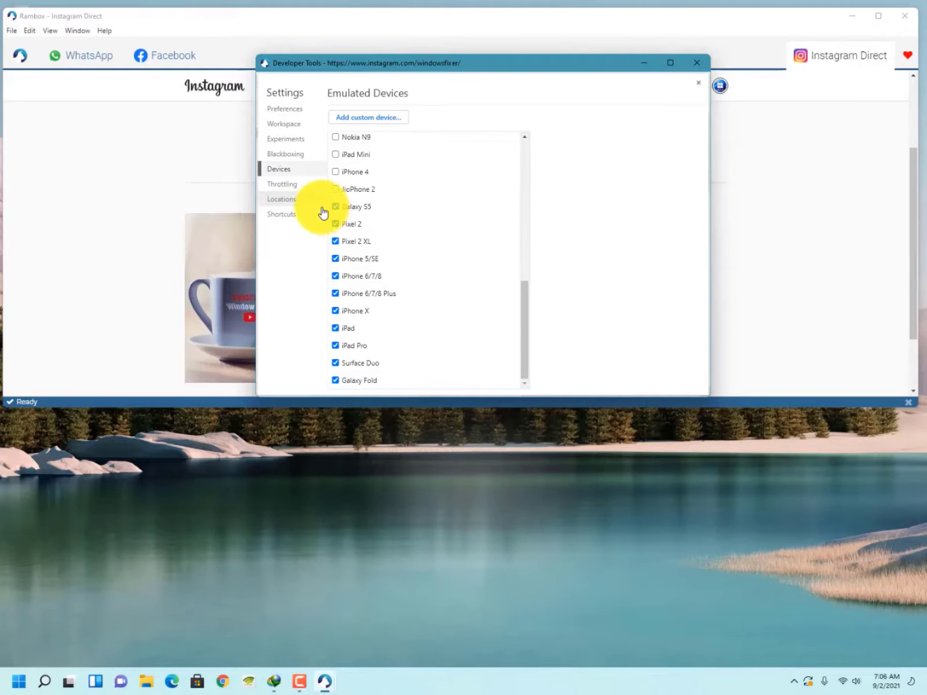
click(299, 139)
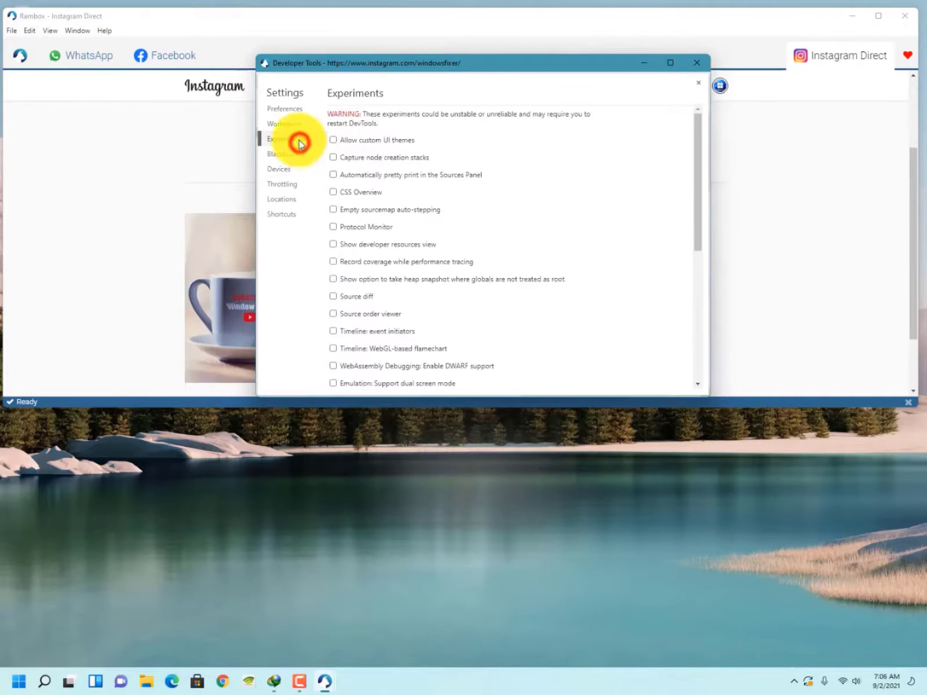
click(295, 127)
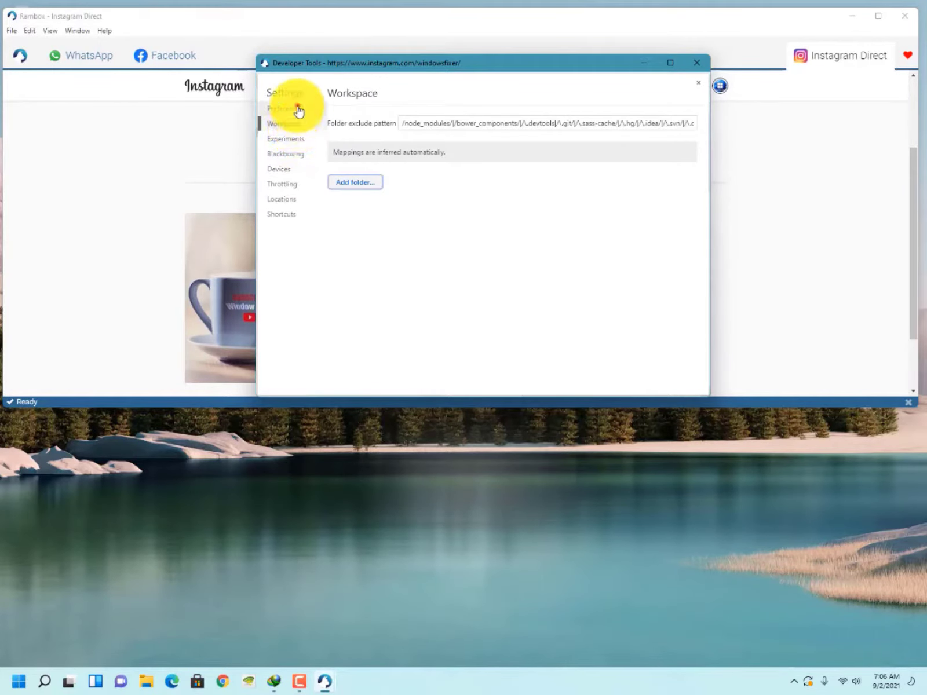
Step: View the Preferences page of the developer tools settings and close the developer tools window
click(299, 109)
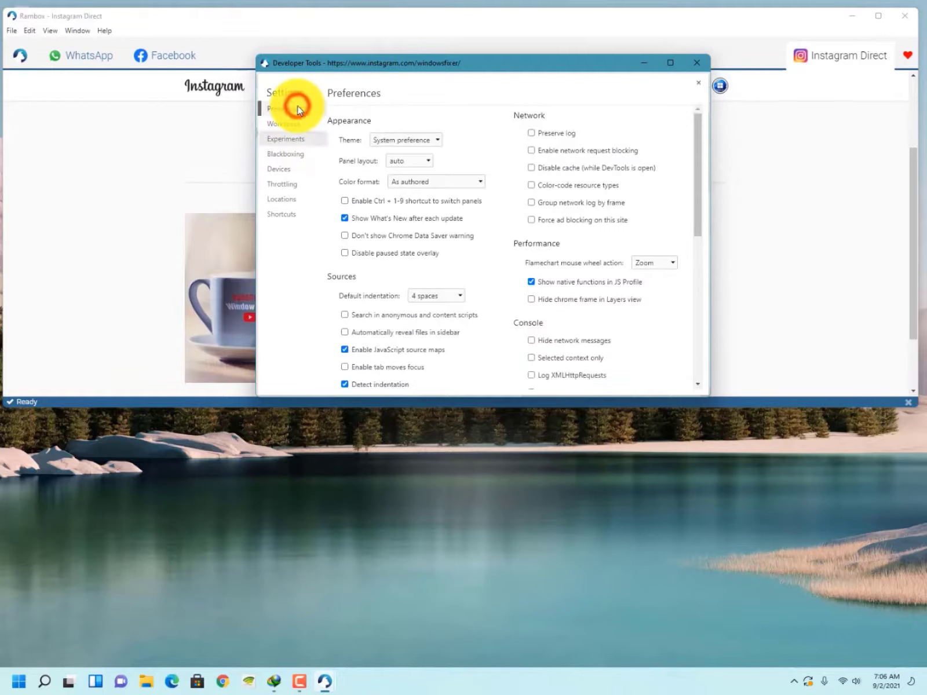
click(700, 65)
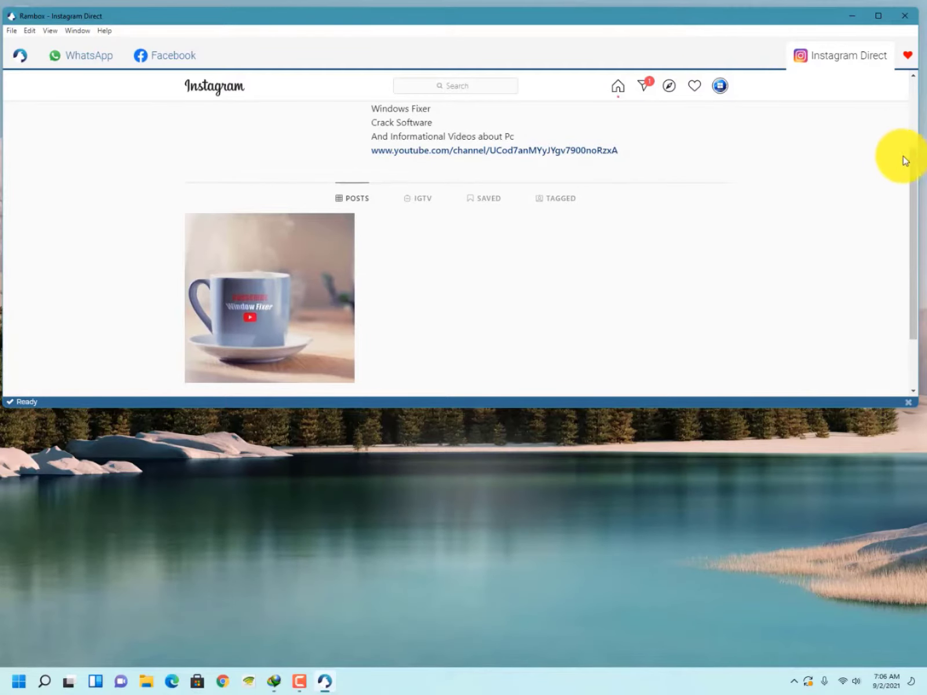
Step: Look over the Instagram profile details and its posts, and return to the Instagram home feed to browse it
drag(912, 161, 915, 83)
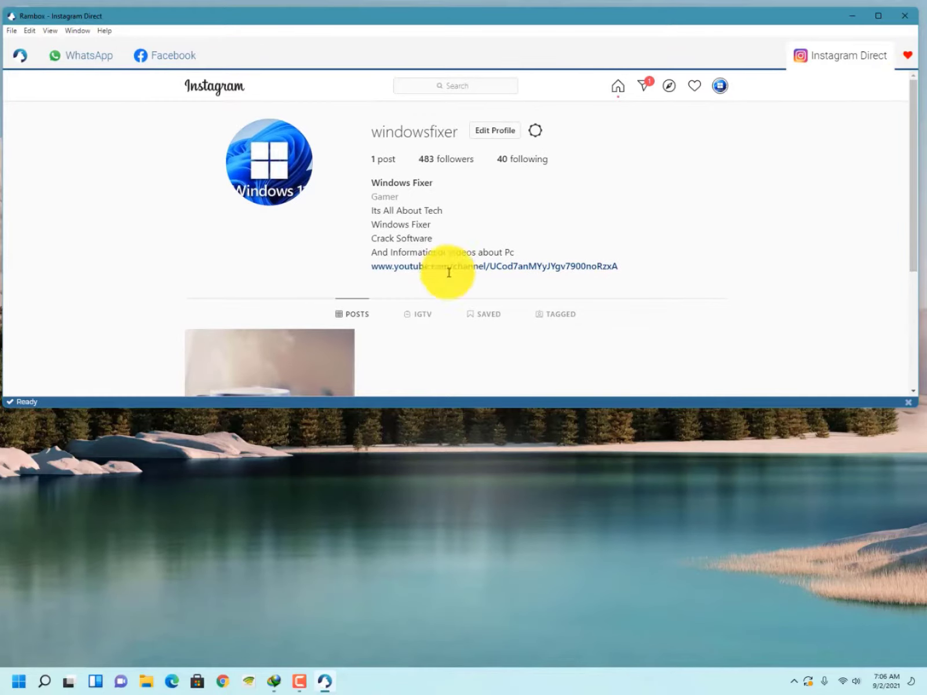
click(345, 315)
click(217, 87)
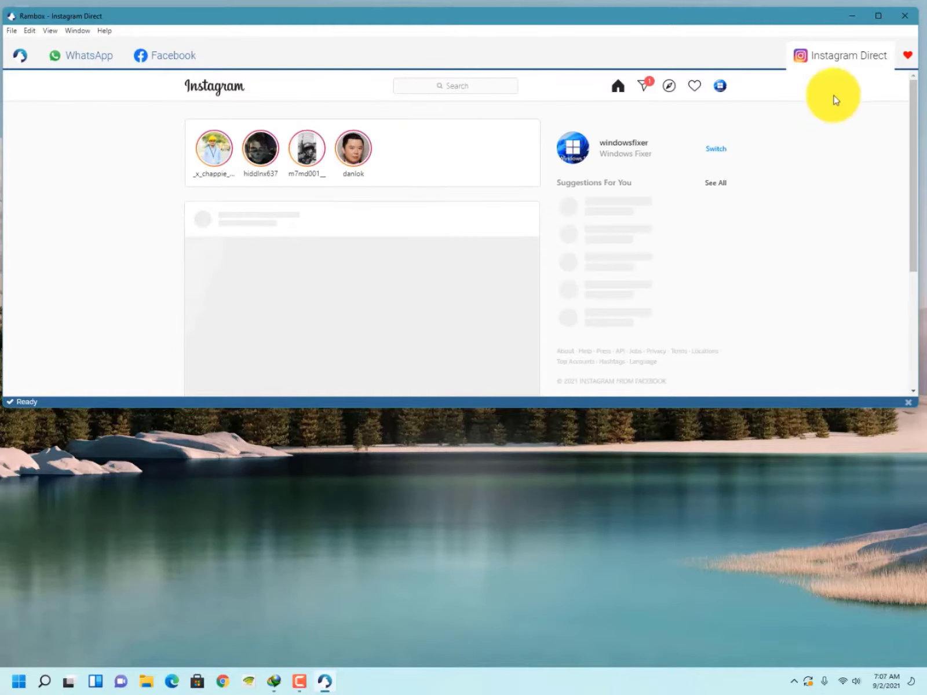
click(908, 99)
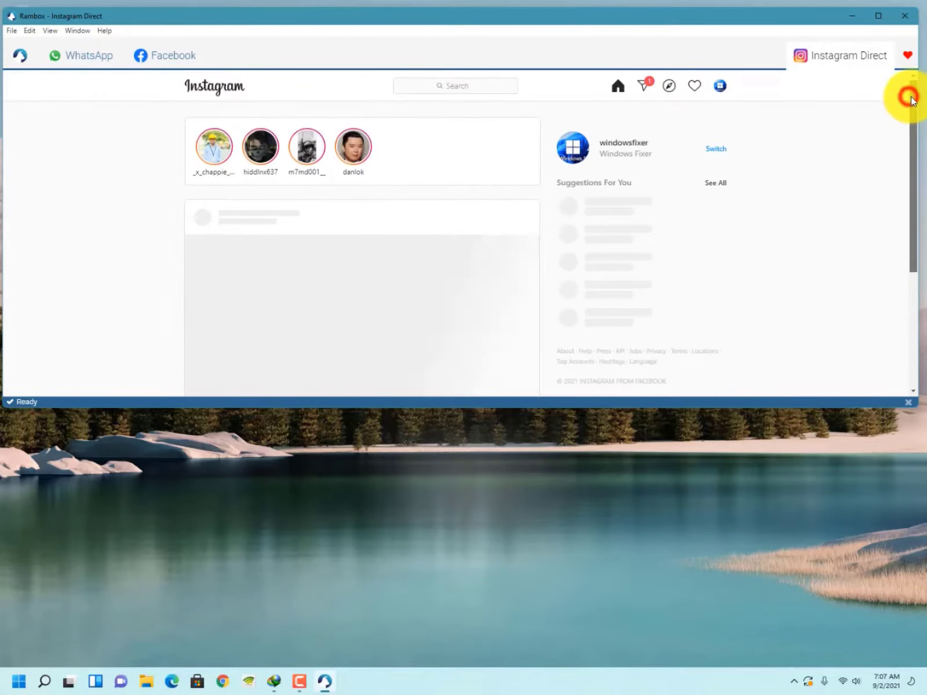
drag(908, 99, 658, 95)
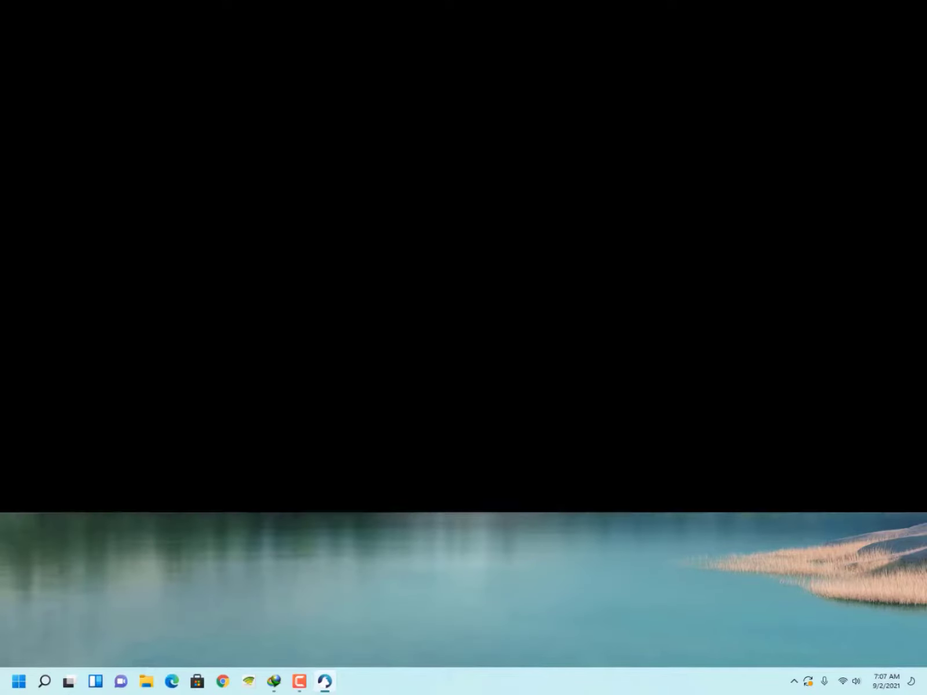